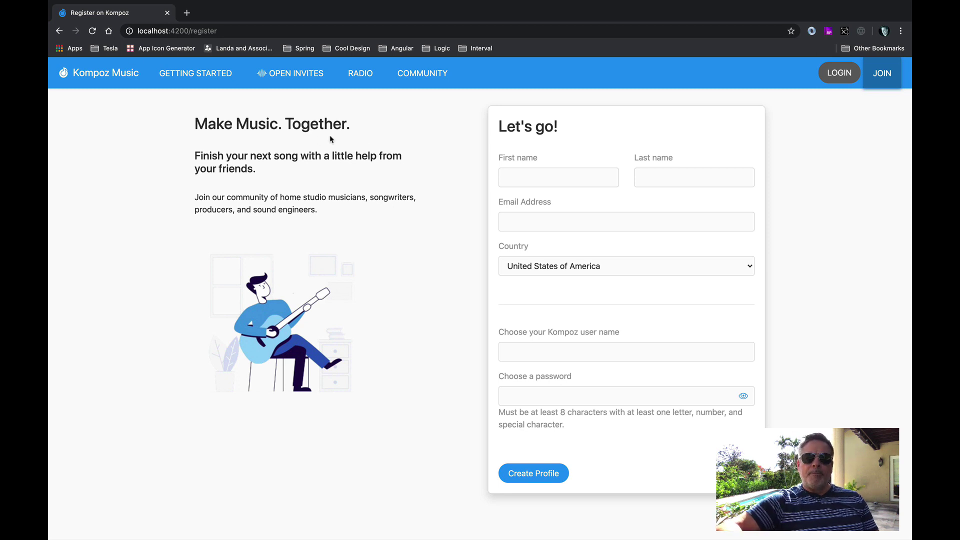
Fill in the new member's name and e-mail address on the registration form.
click(530, 181)
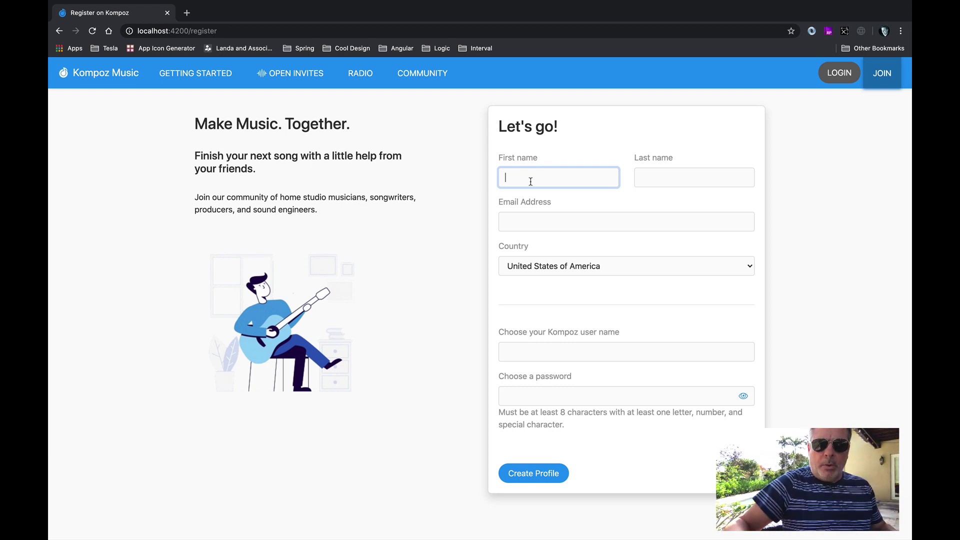
text(Fred)
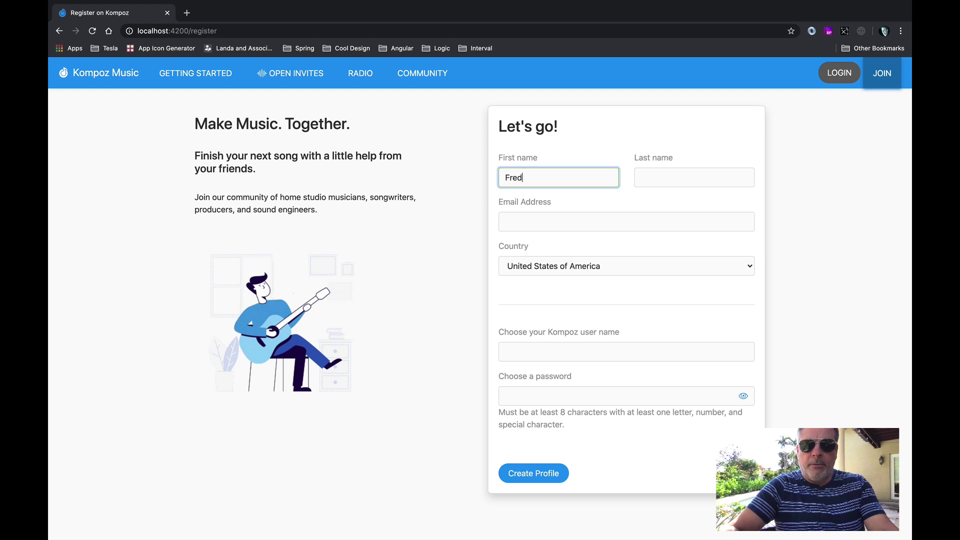
text(Musician)
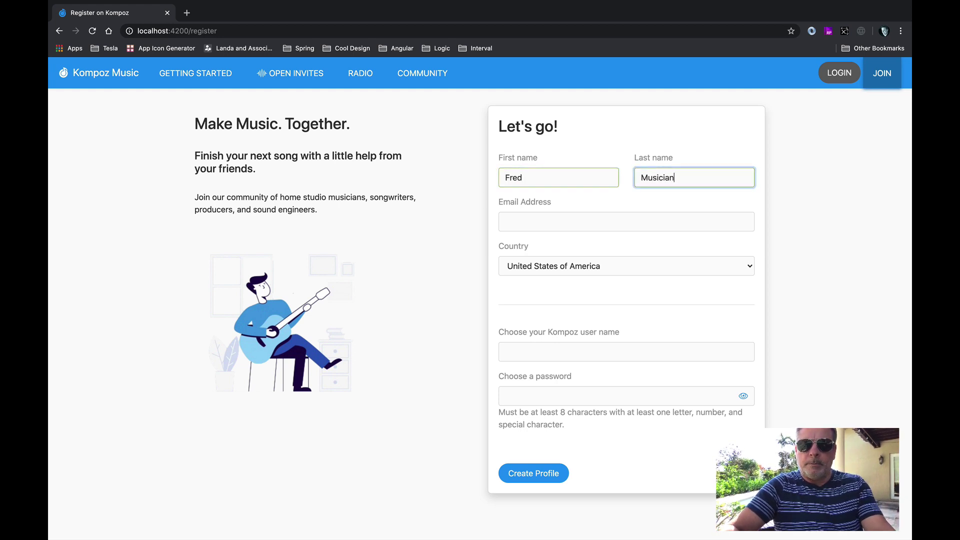
click(540, 215)
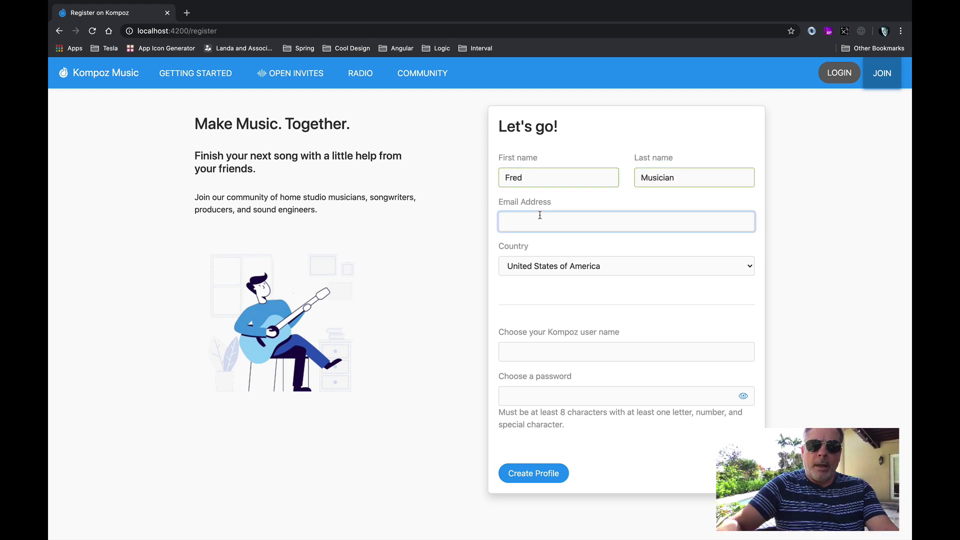
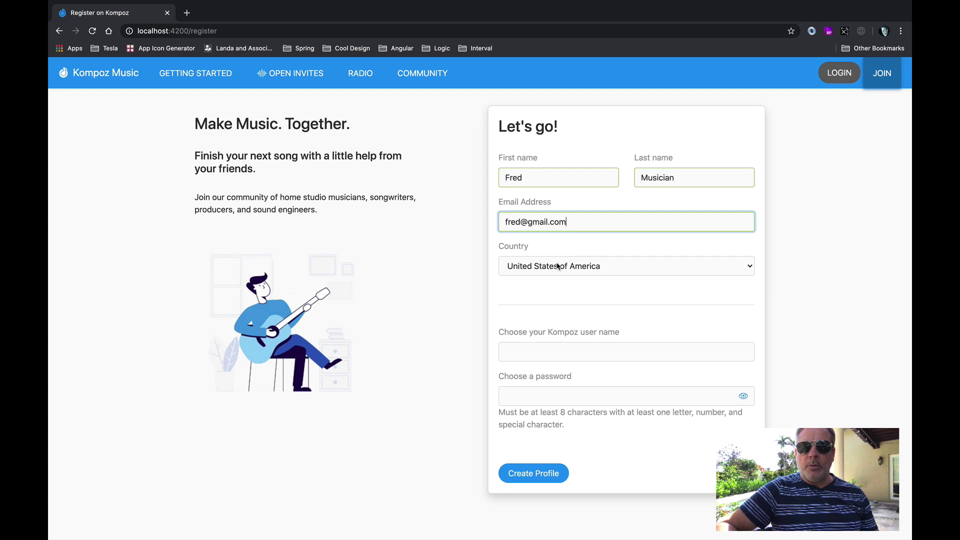
Set the Country to France.
click(527, 348)
click(566, 267)
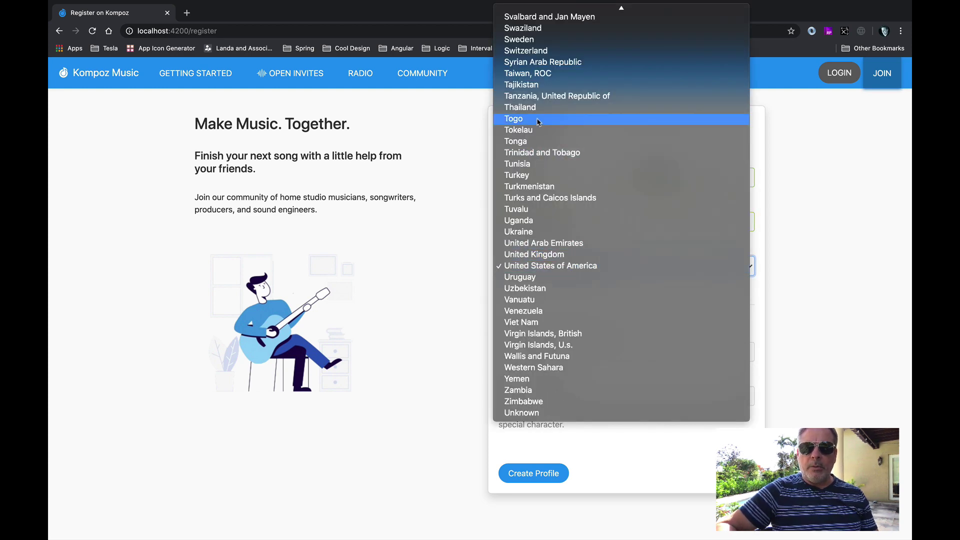
scroll(538, 120, up, 5)
scroll(539, 121, up, 15)
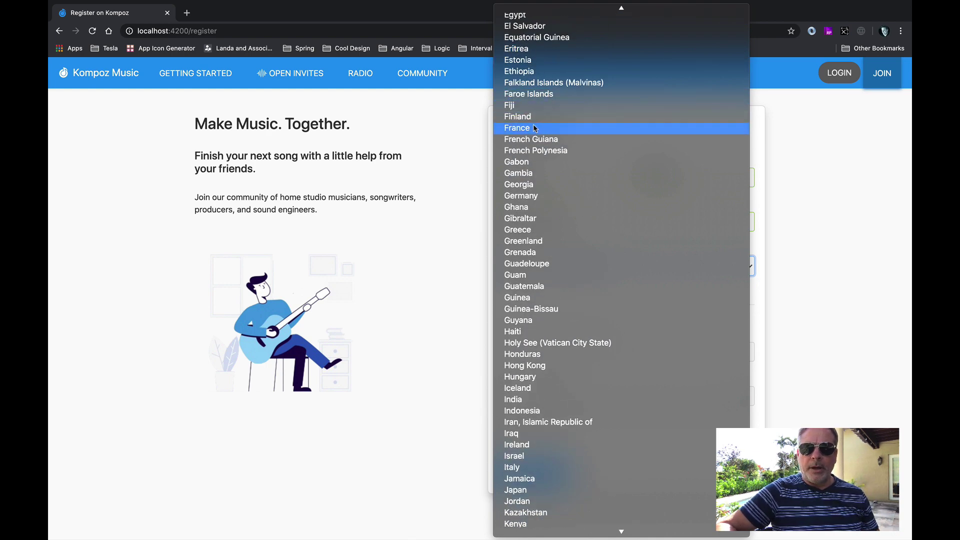
click(541, 128)
Enter a user name and password and submit to create the profile.
click(536, 352)
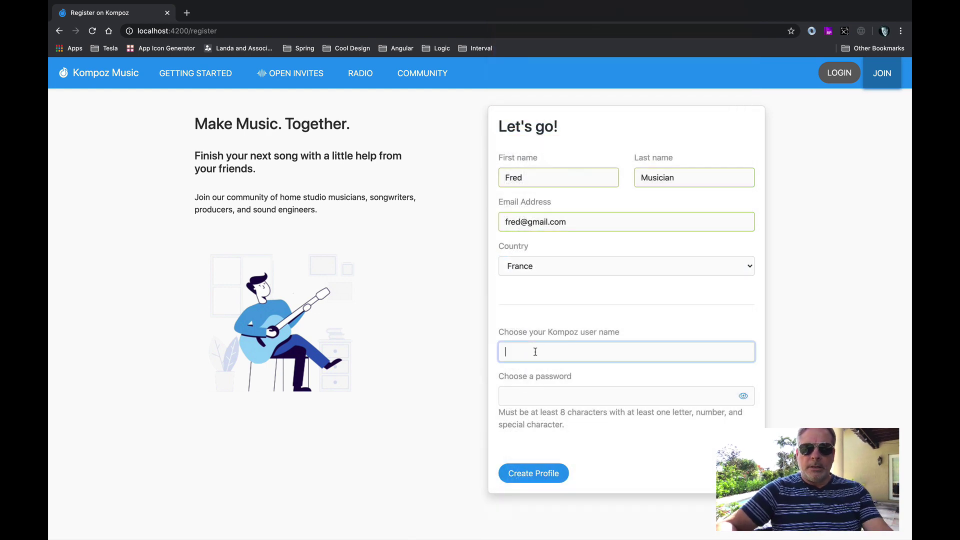
text(fredm)
click(615, 396)
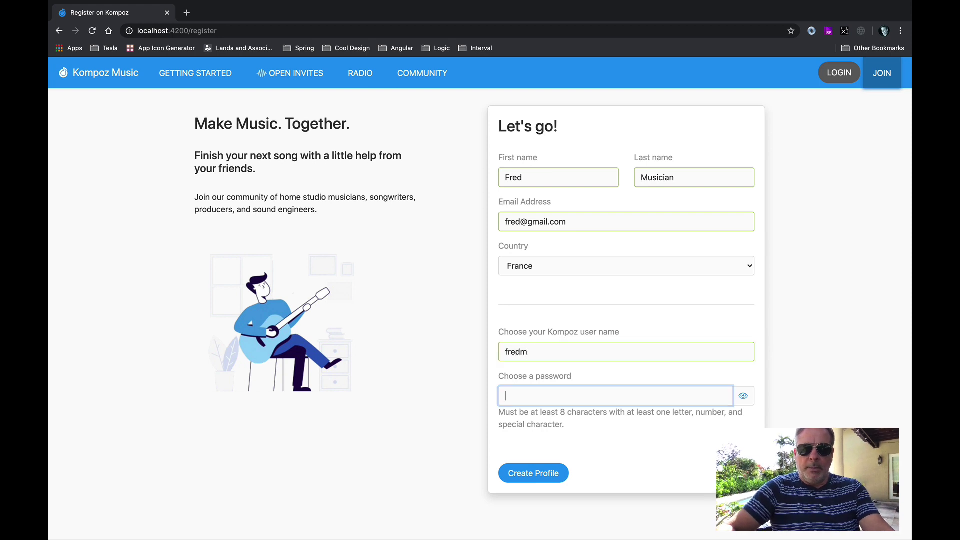
text(••••••••)
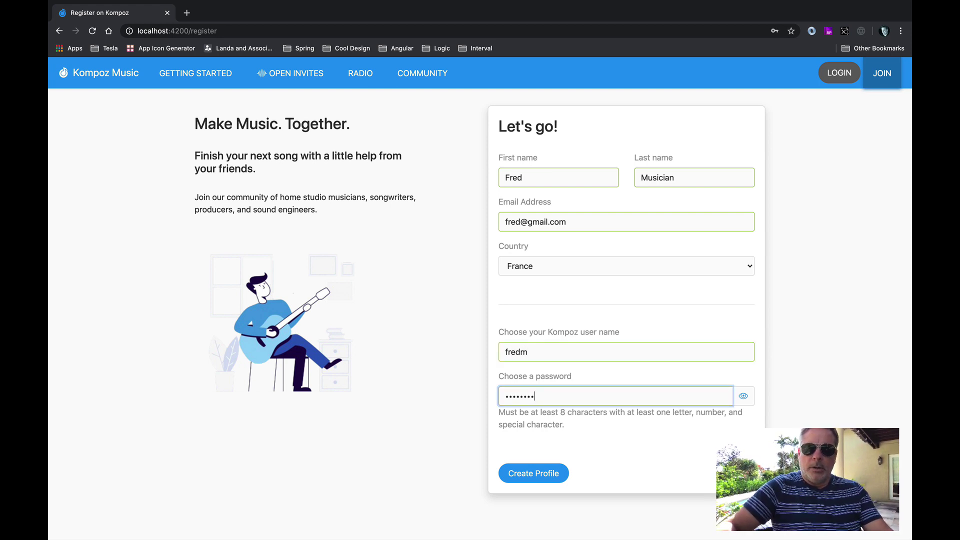
key(Return)
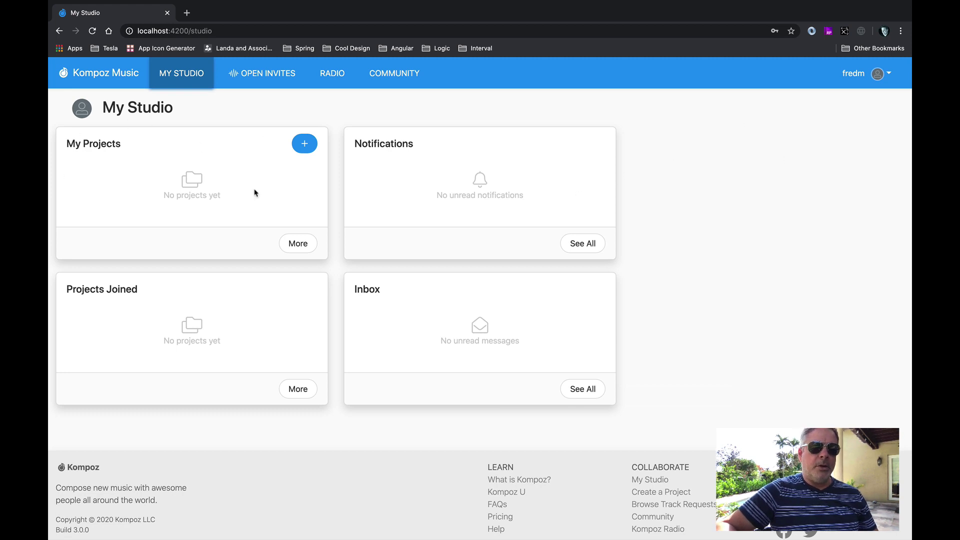
Open My Profile and highlight France as the member's country.
click(884, 74)
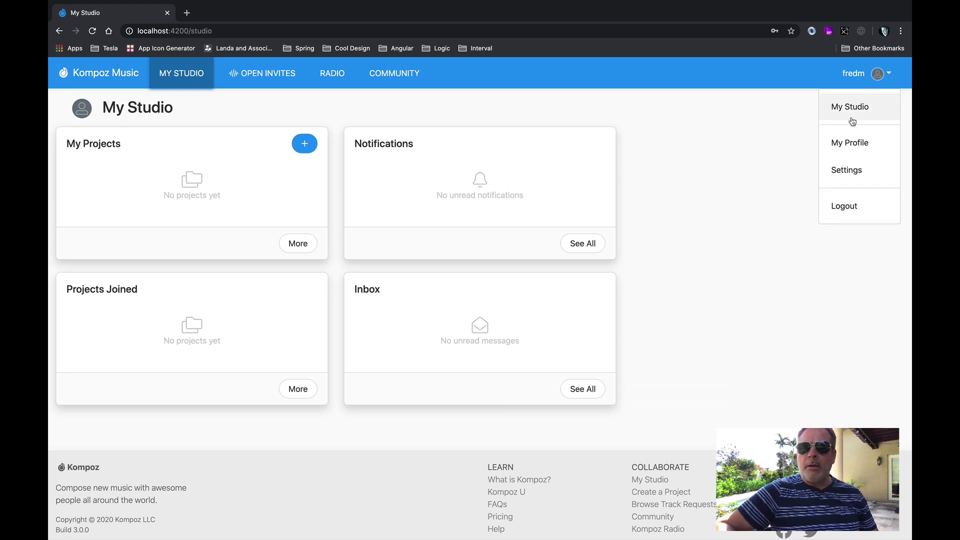
click(852, 141)
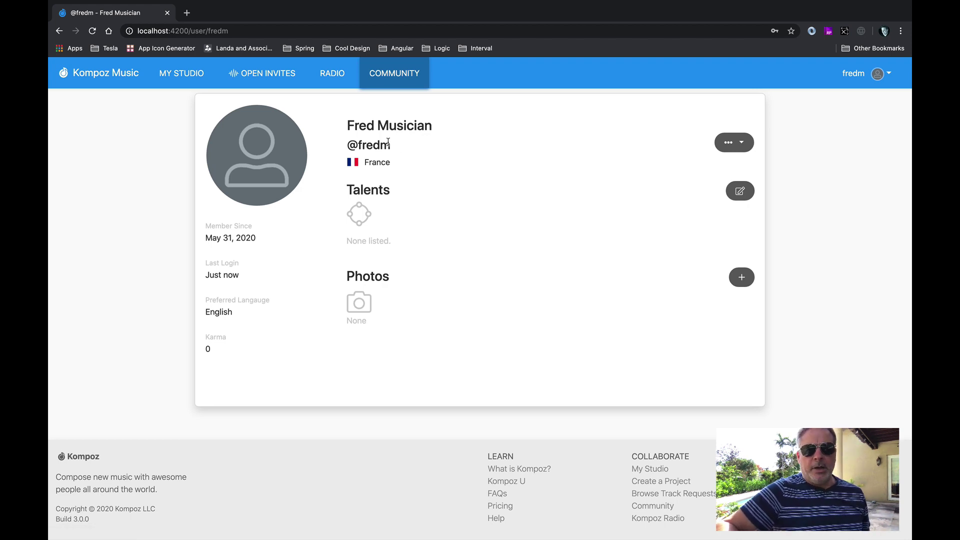
double_click(370, 163)
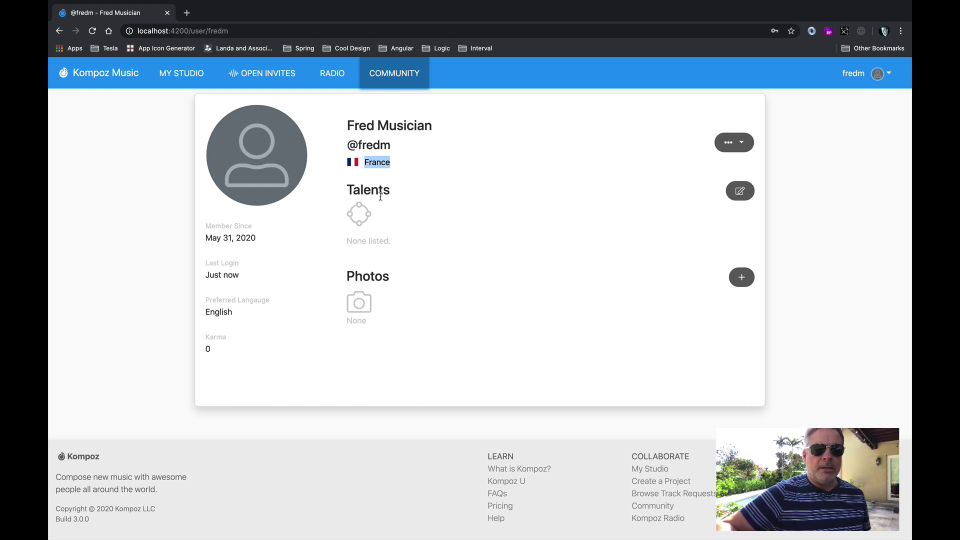
Highlight the Last Login entry showing just now and the preferred language English.
click(212, 265)
drag(212, 265, 234, 263)
click(246, 268)
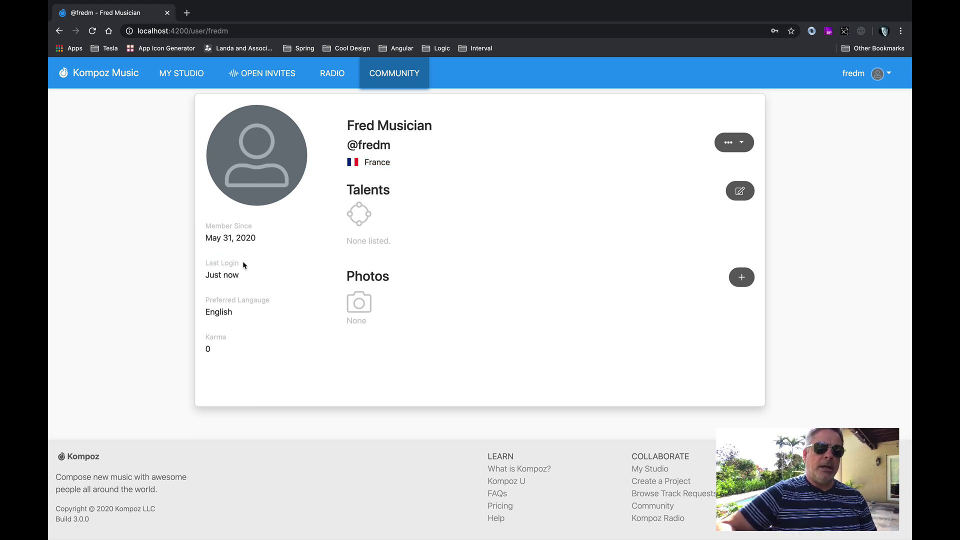
triple_click(229, 262)
double_click(228, 276)
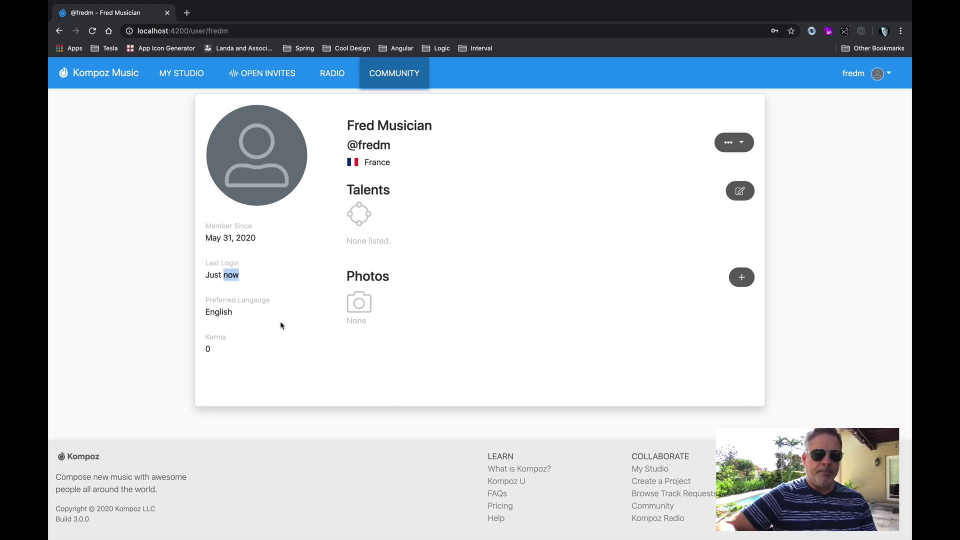
double_click(214, 311)
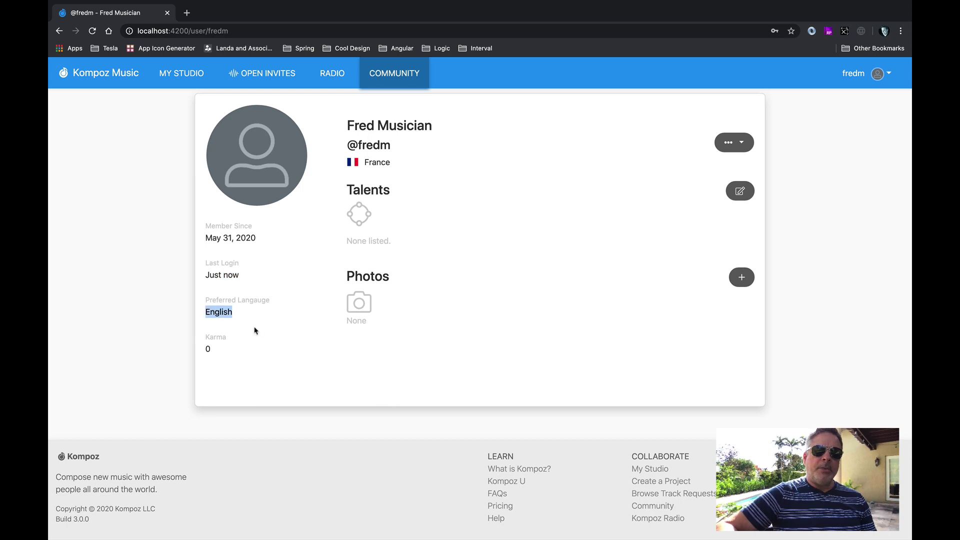
click(879, 76)
Choose French as Preferred Language in Settings, then return to My Profile.
click(850, 168)
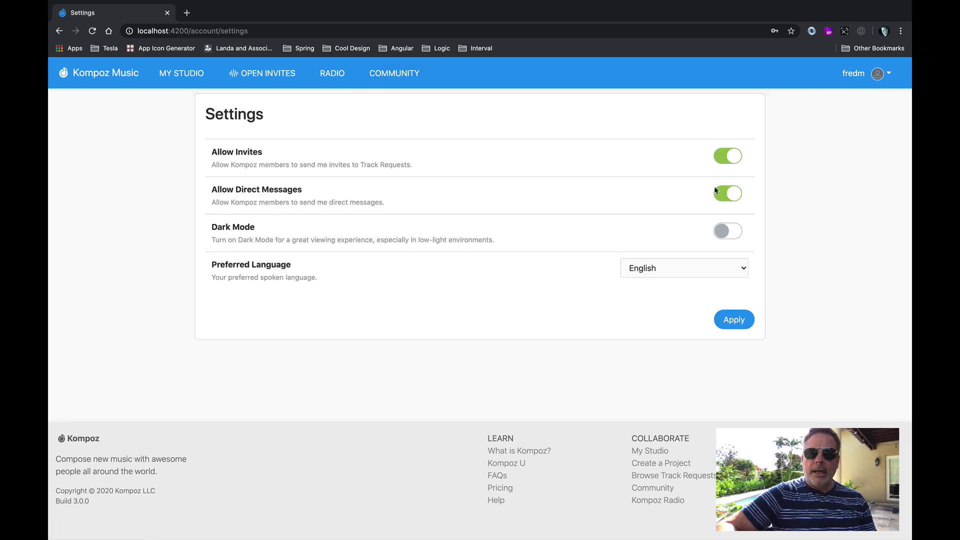
click(679, 271)
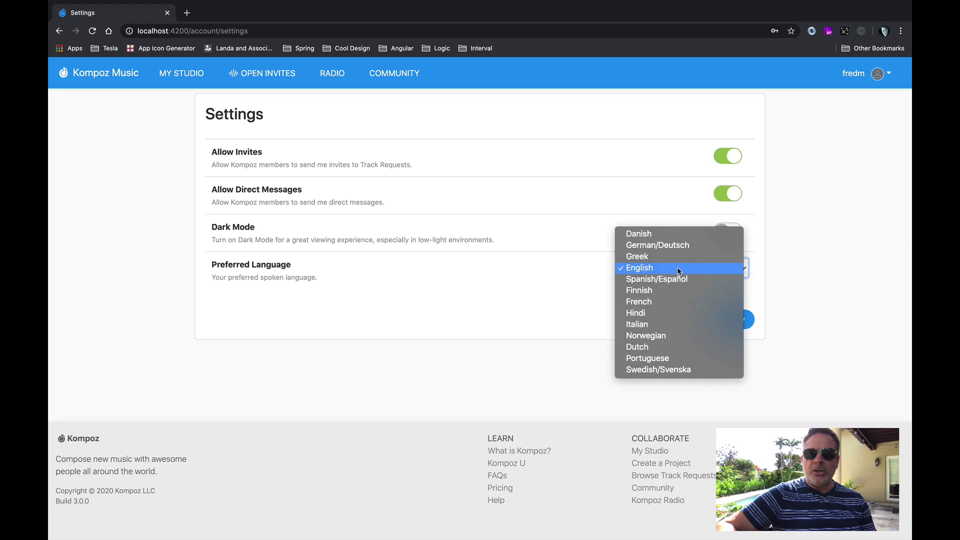
click(656, 300)
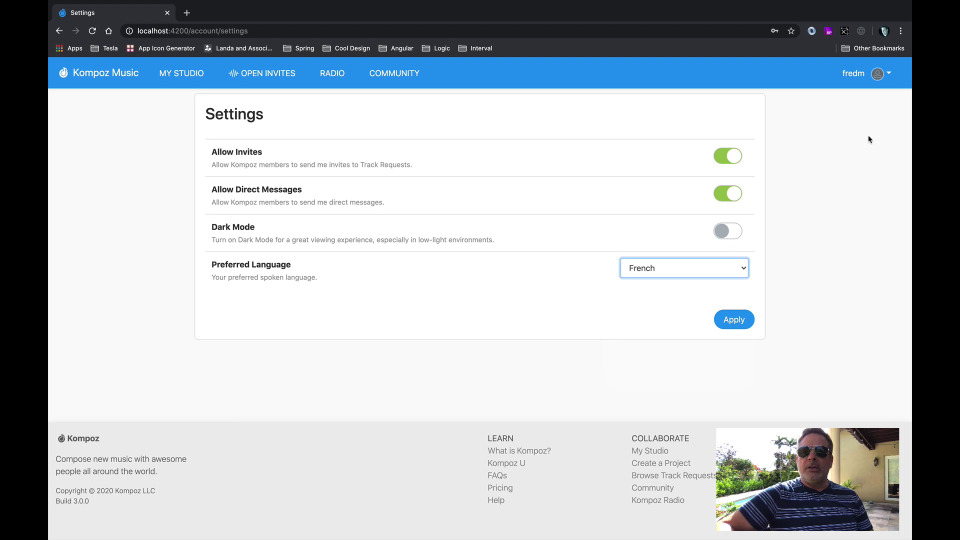
click(878, 80)
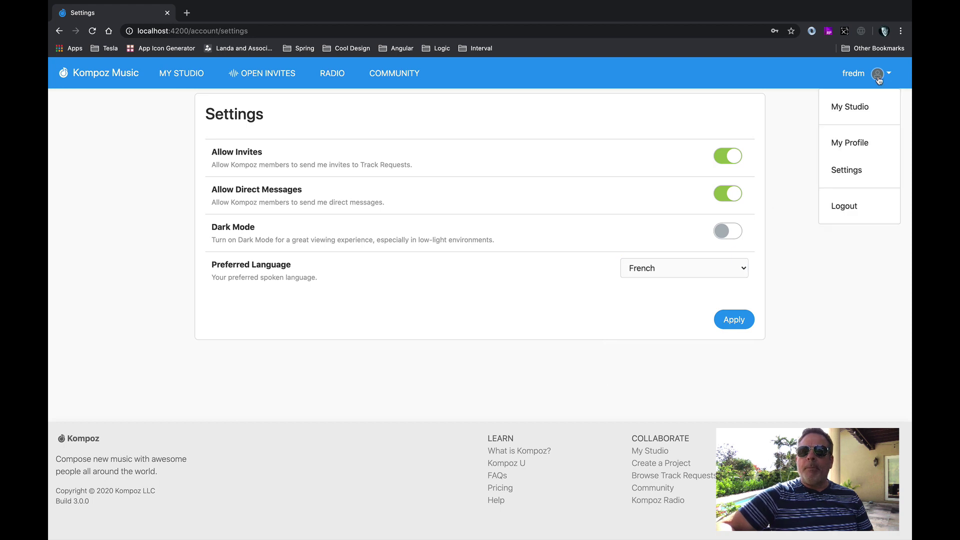
click(853, 138)
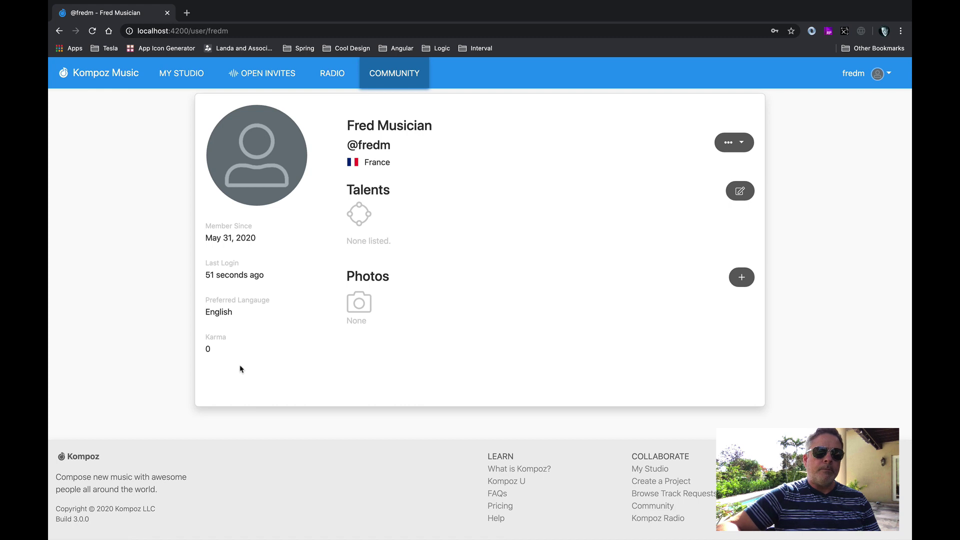
Highlight the Karma 0 entry and the empty Talents section, then open the talents editor.
double_click(222, 339)
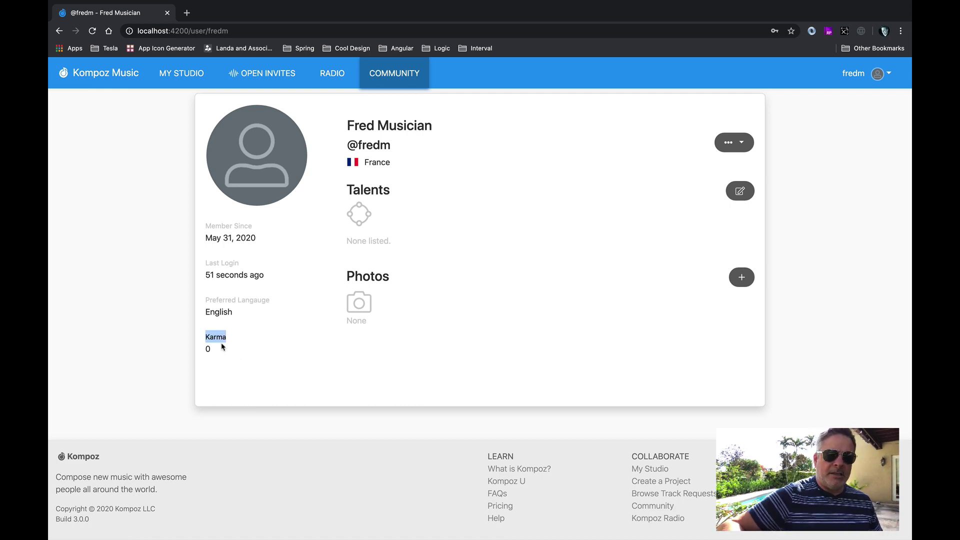
click(380, 214)
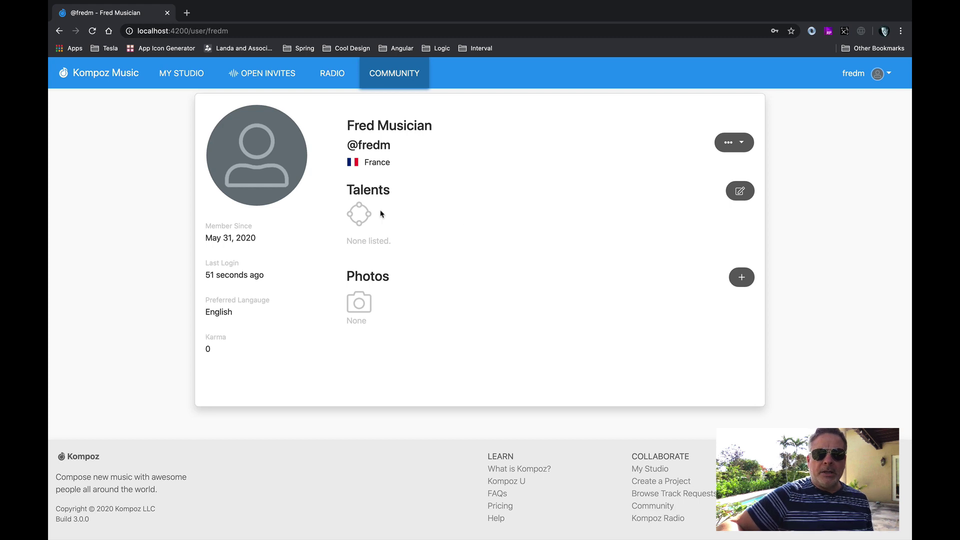
double_click(373, 193)
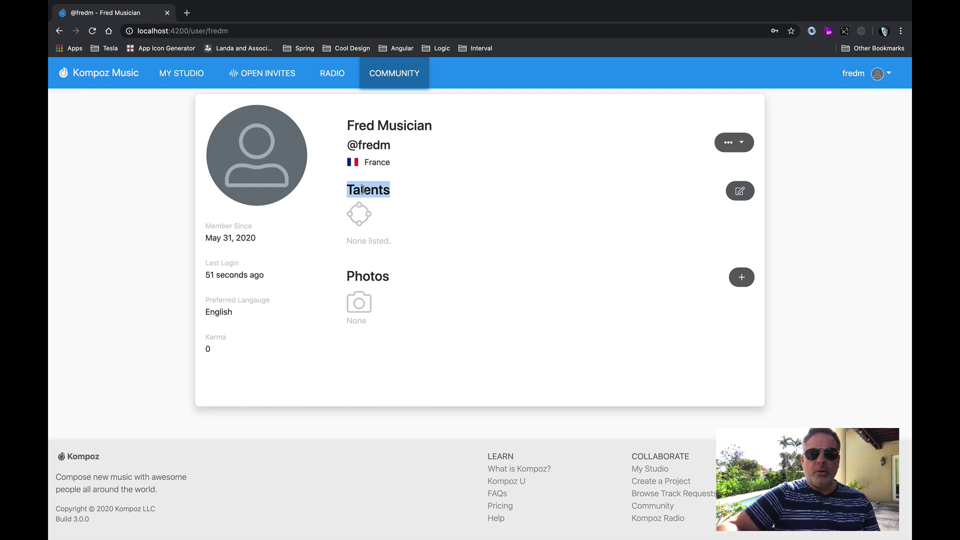
click(399, 203)
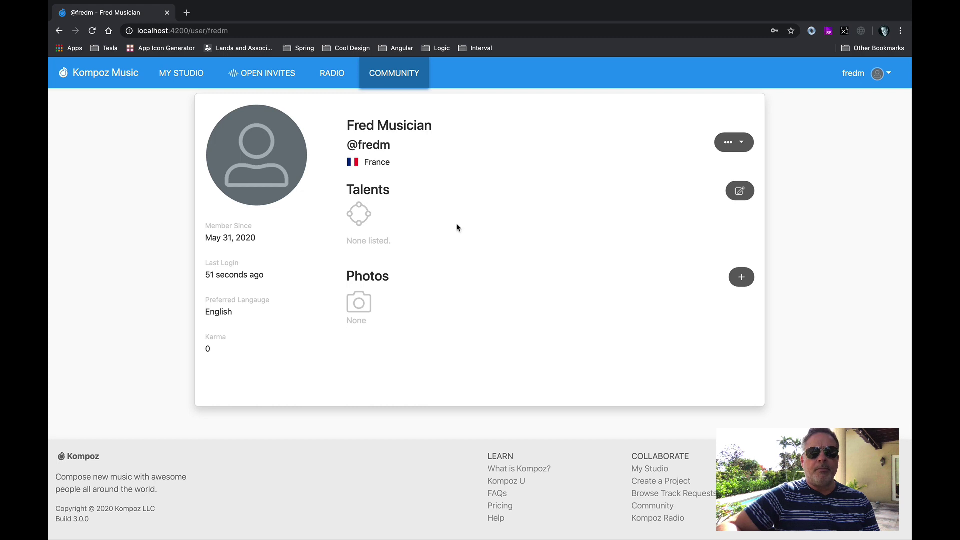
double_click(218, 338)
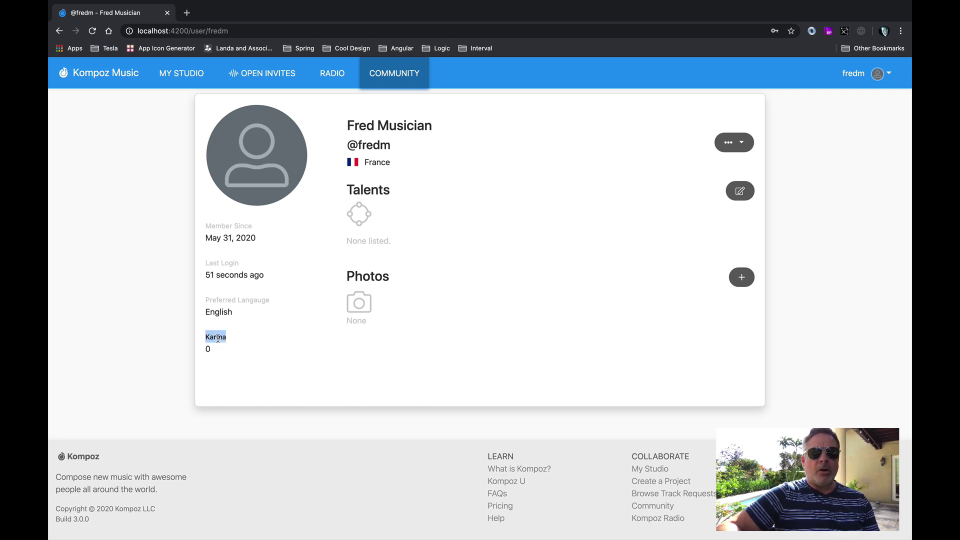
click(405, 248)
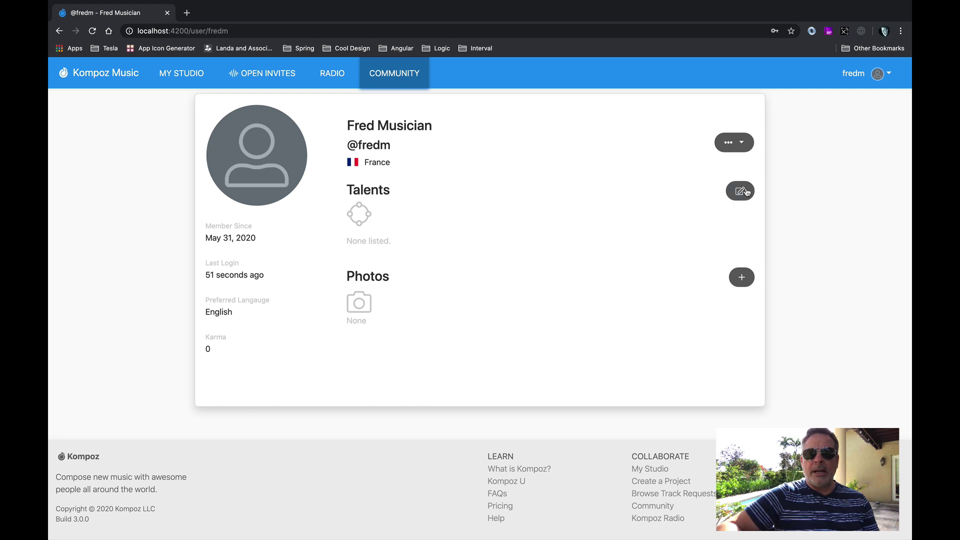
click(745, 191)
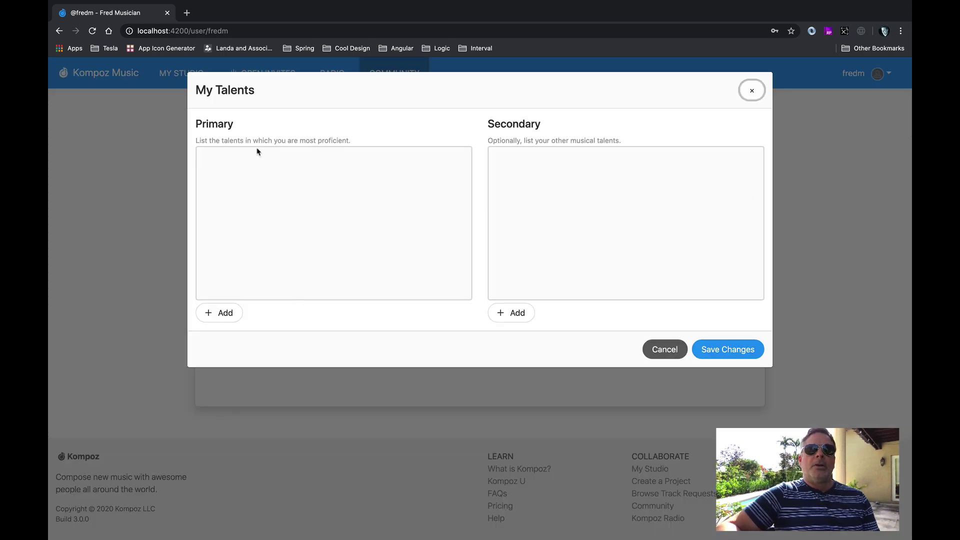
Highlight the Primary and Secondary talent sections, then start adding a primary talent.
double_click(220, 125)
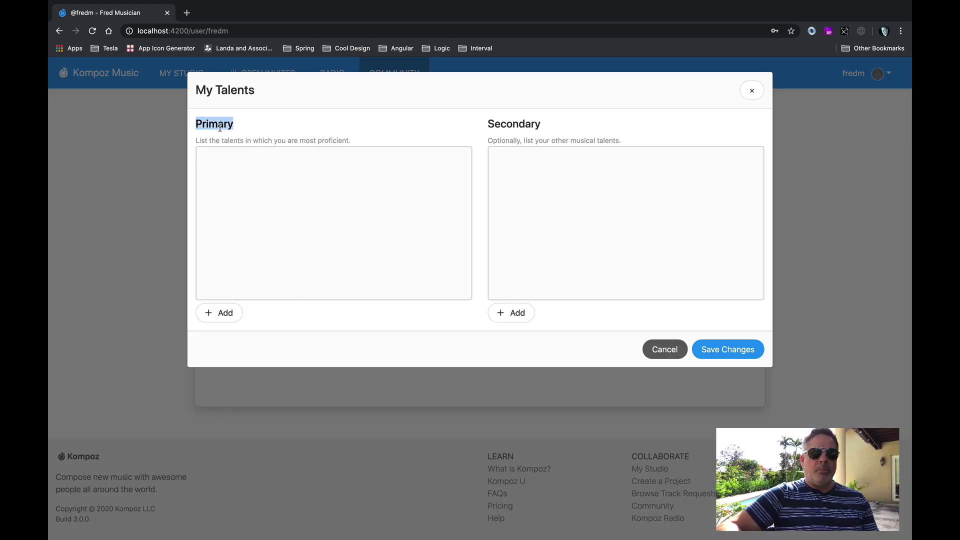
double_click(496, 125)
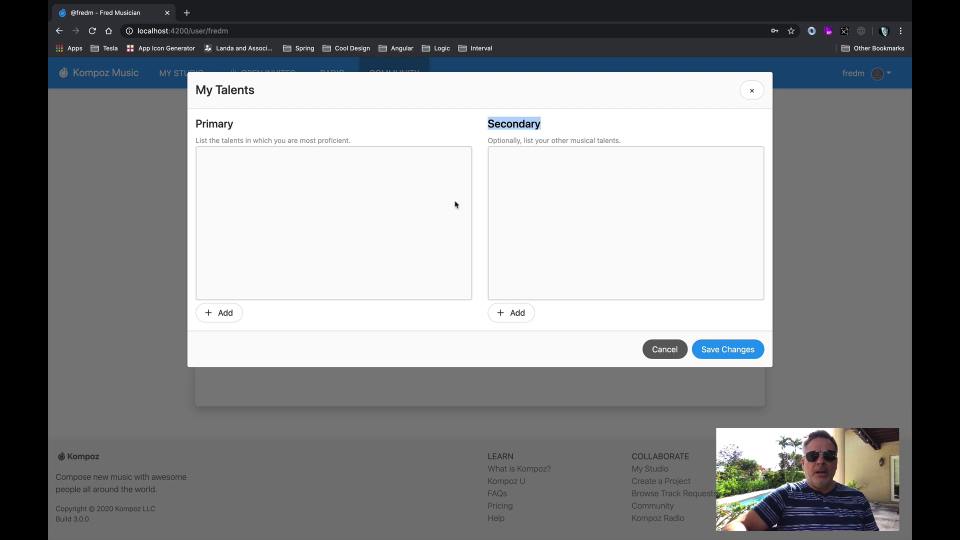
click(232, 313)
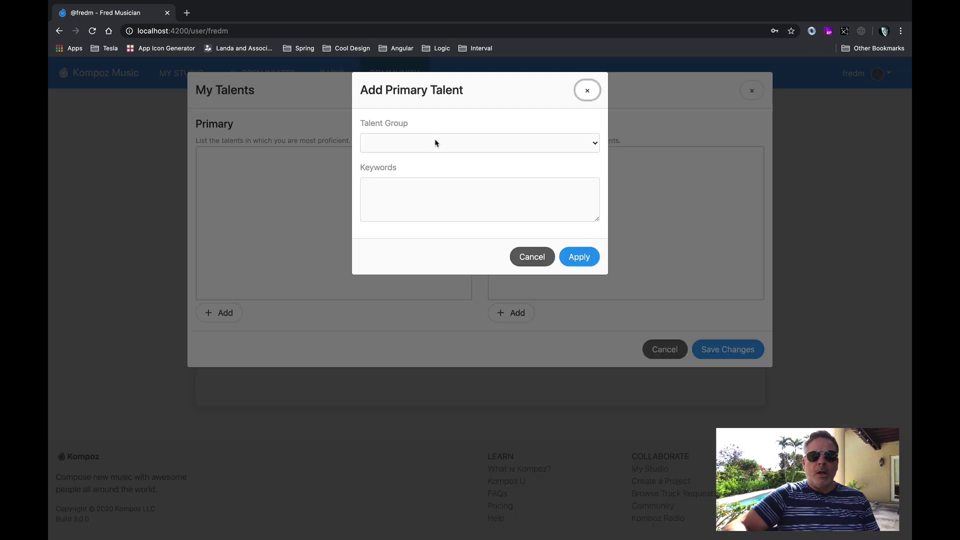
Add Guitar as a primary talent with the keyword Rhythm.
click(429, 148)
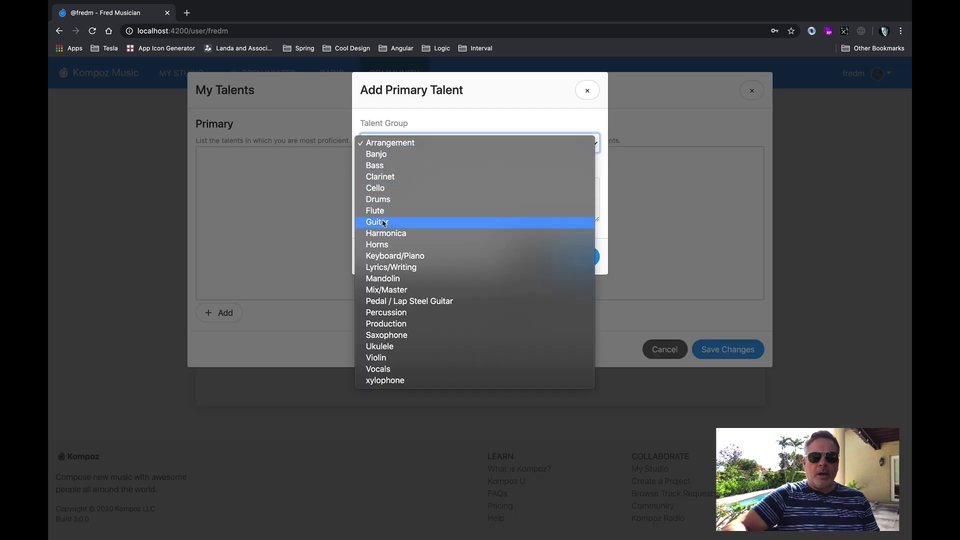
click(383, 223)
click(414, 190)
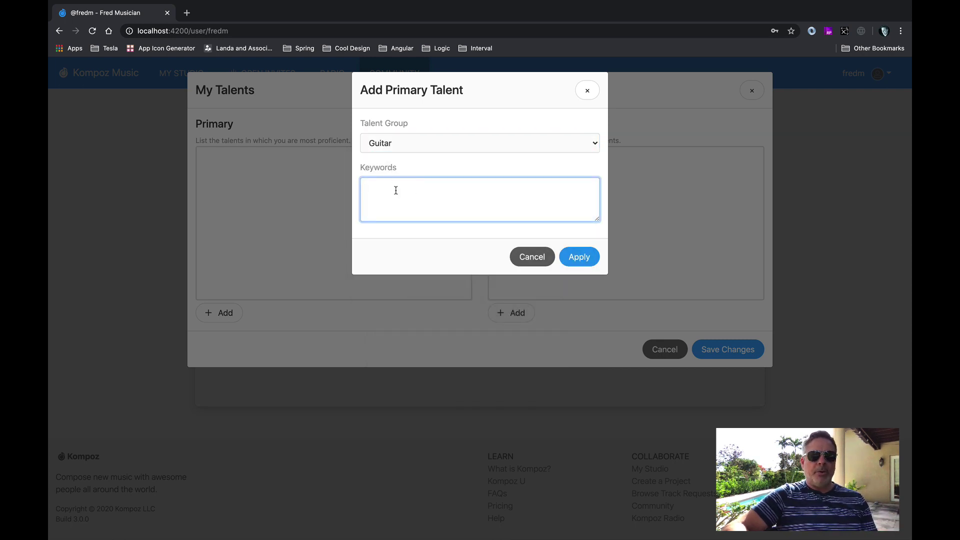
text(htym)
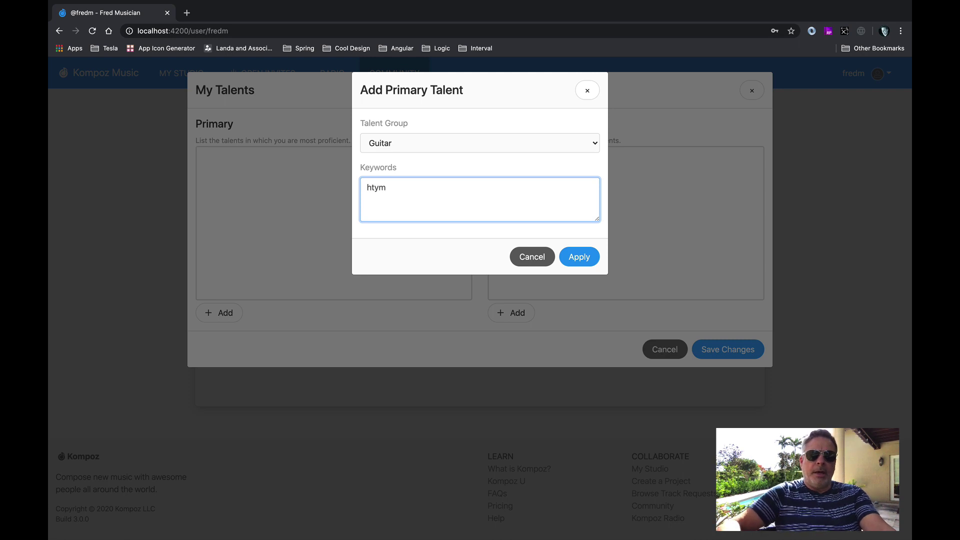
key(super+a)
text(Rythm)
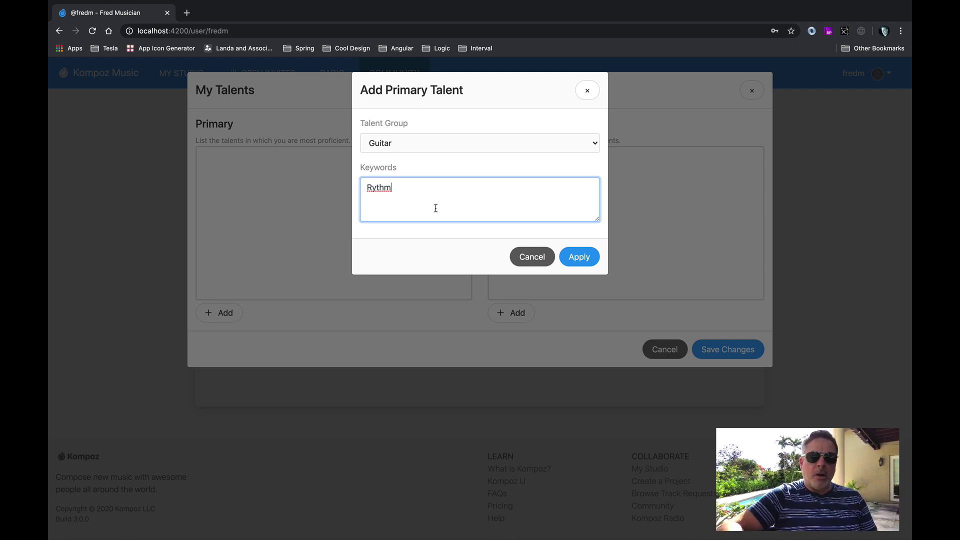
double_click(376, 188)
text(Rhythm)
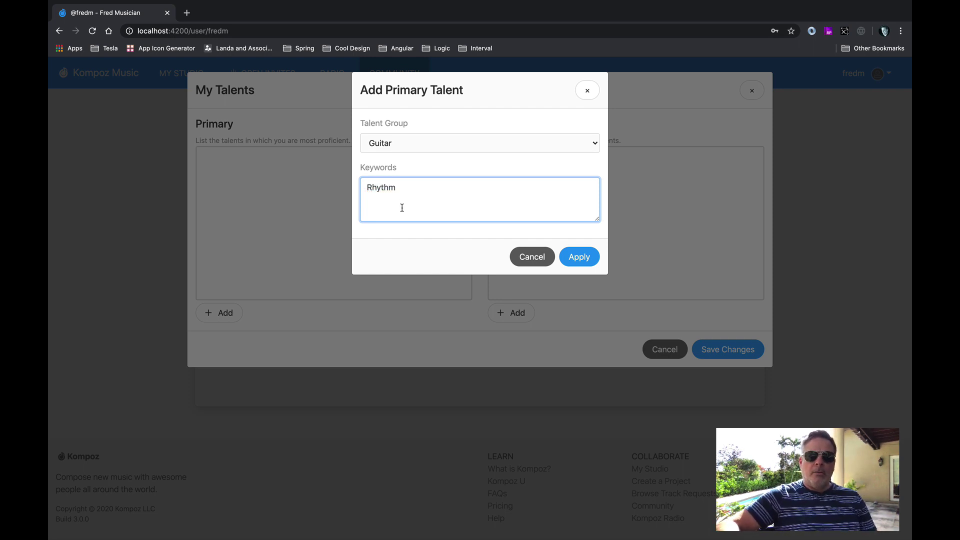
text(,)
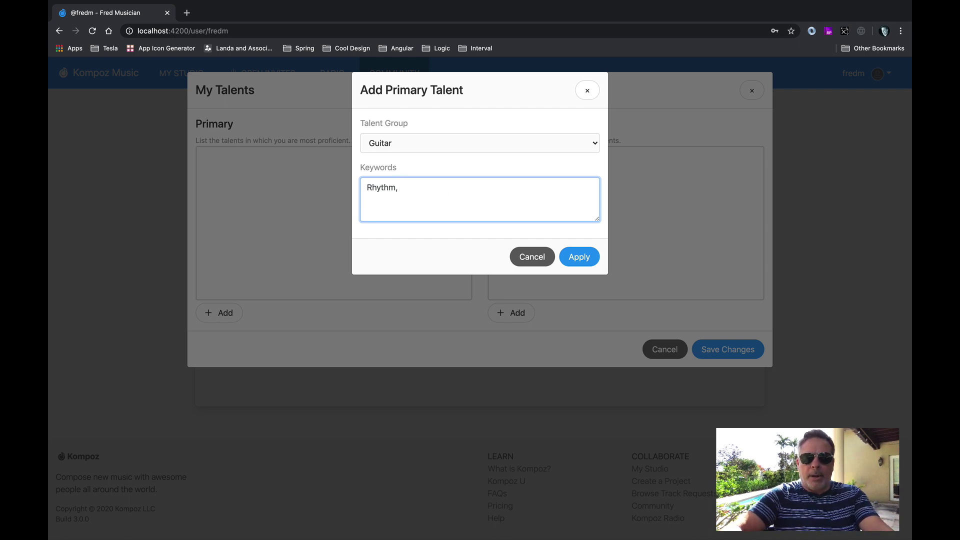
text( Fender Star)
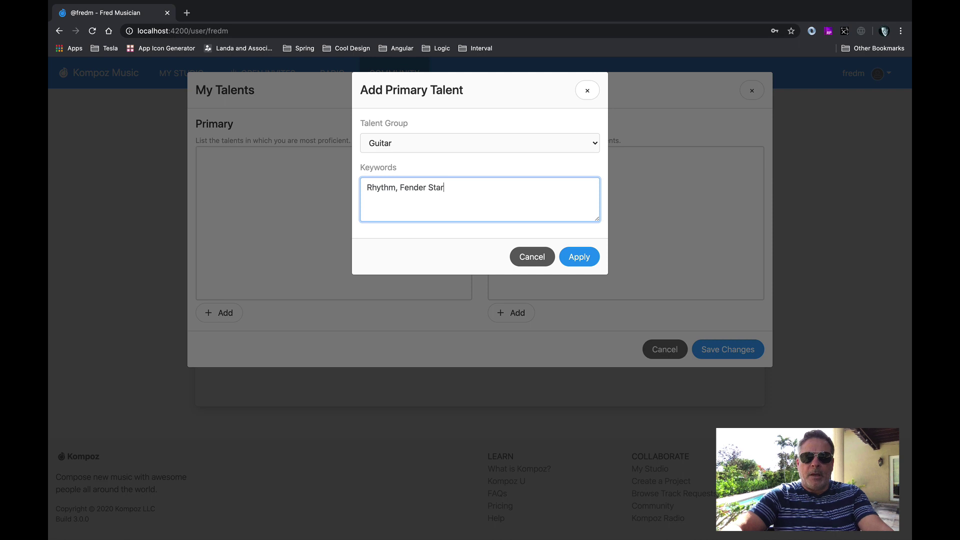
text(r)
key(BackSpace)
key(BackSpace)
text(r)
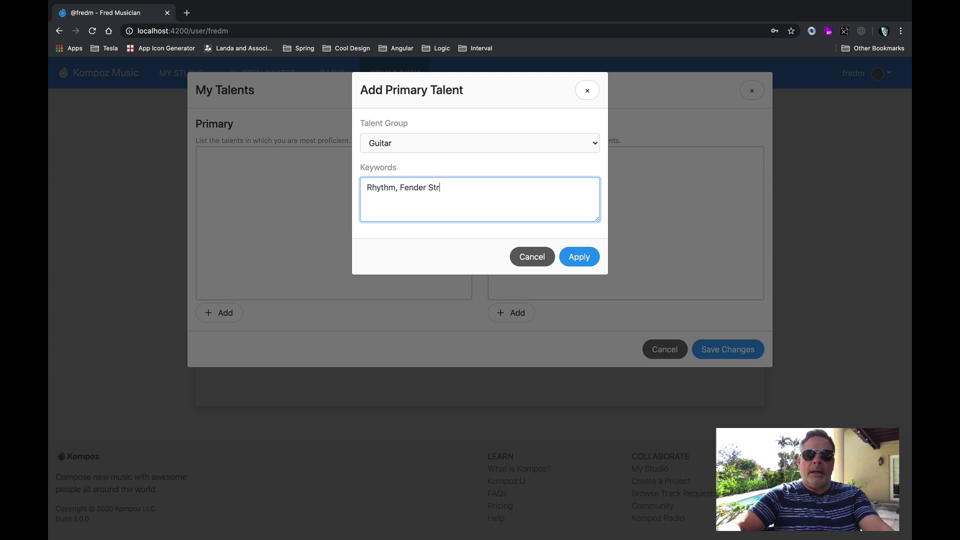
text(at)
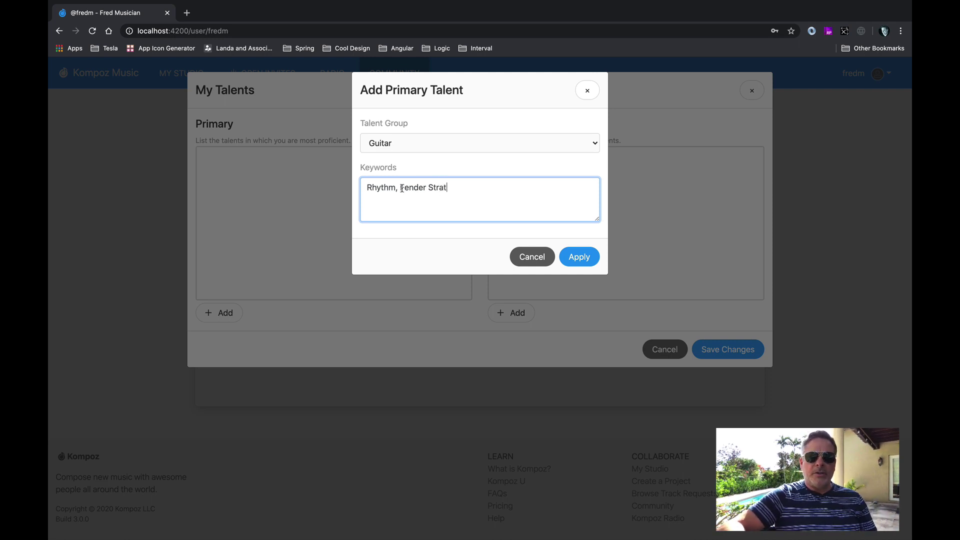
drag(399, 188, 468, 188)
key(BackSpace)
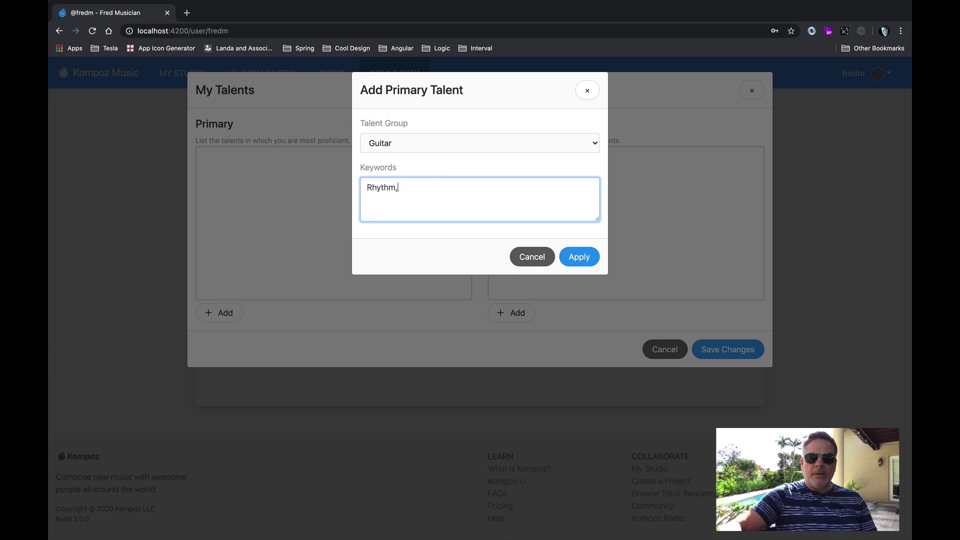
click(578, 257)
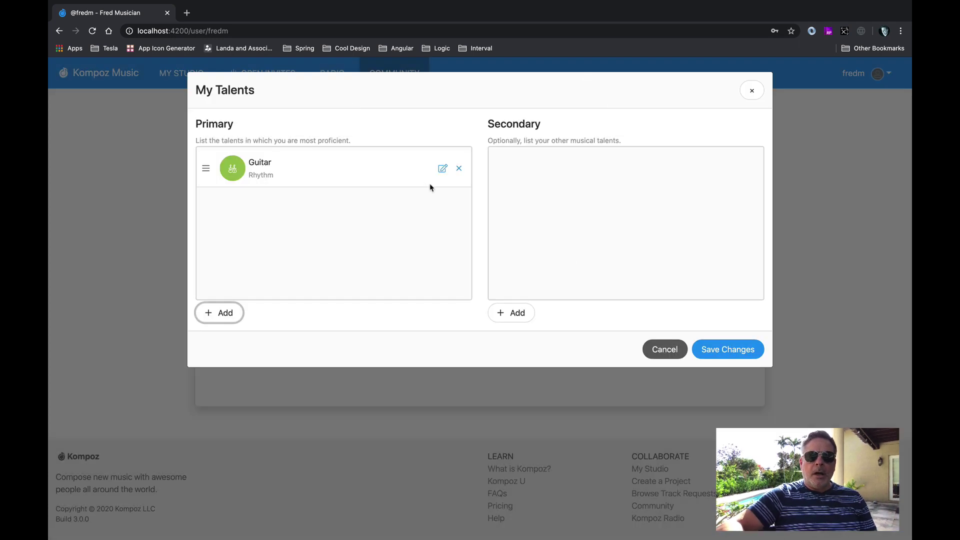
Add Bass as a primary talent with the keyword Electric.
click(225, 312)
click(444, 143)
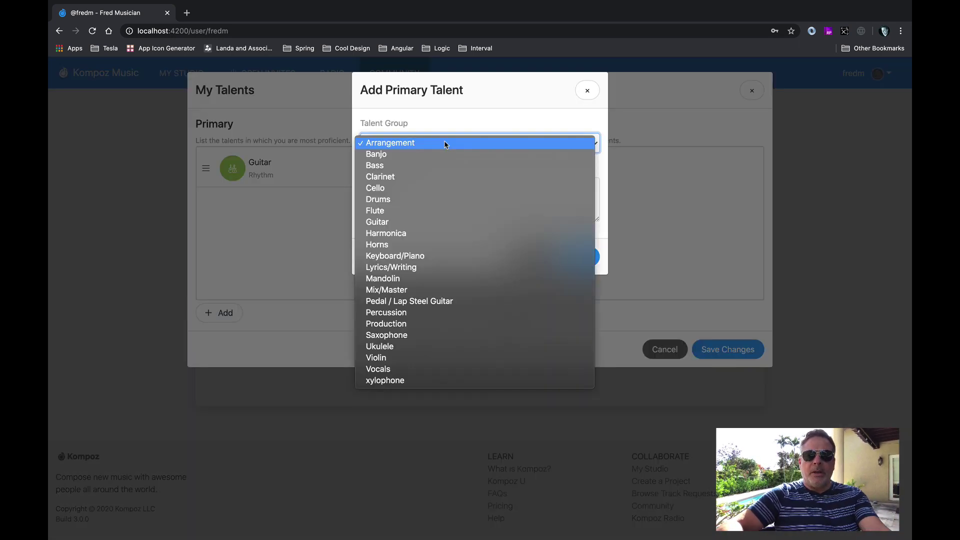
click(401, 161)
click(459, 182)
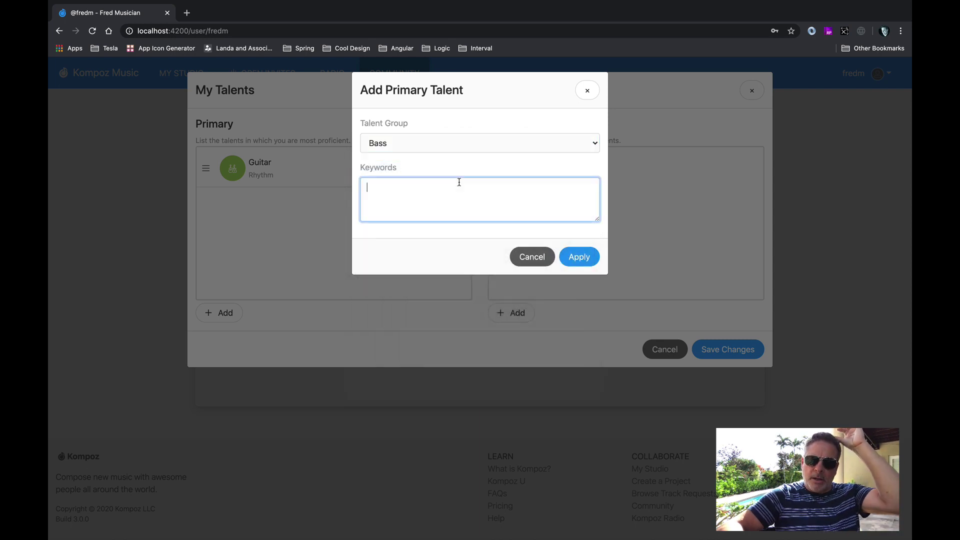
text(Electric)
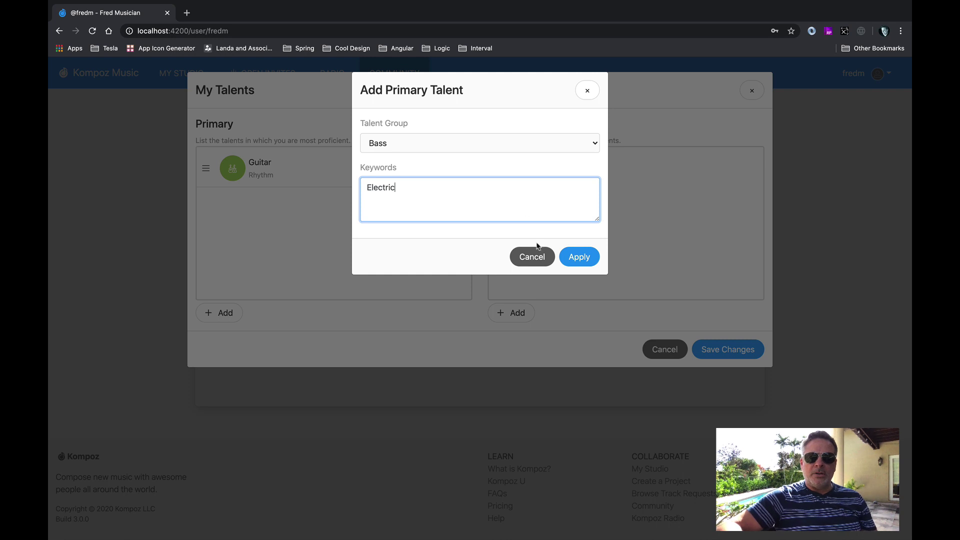
click(579, 257)
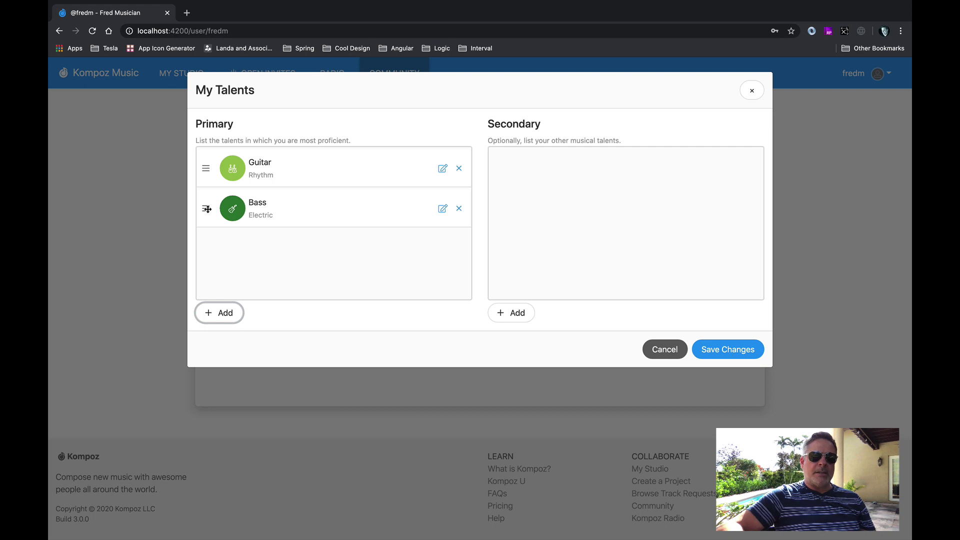
Move Bass above Guitar and add Ukulele as a secondary talent.
drag(207, 209, 212, 168)
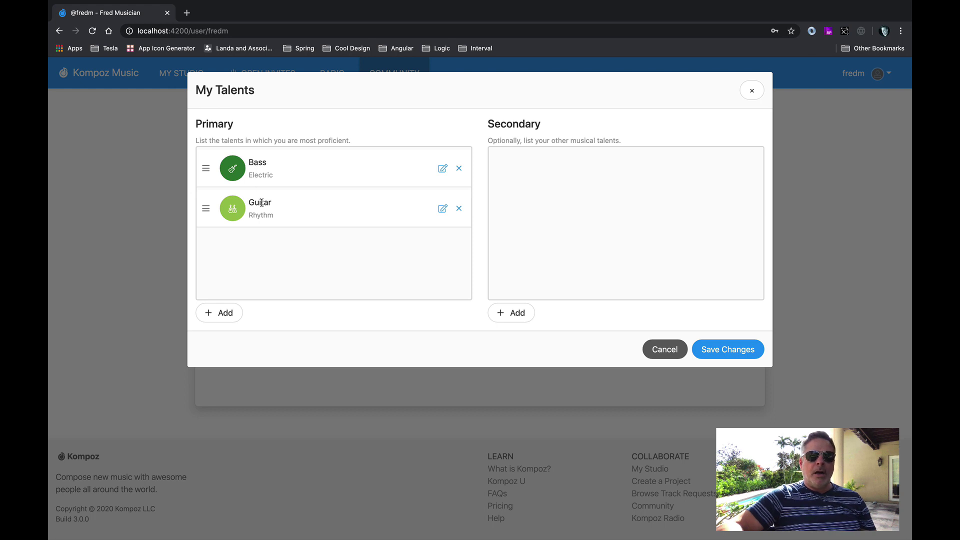
click(519, 320)
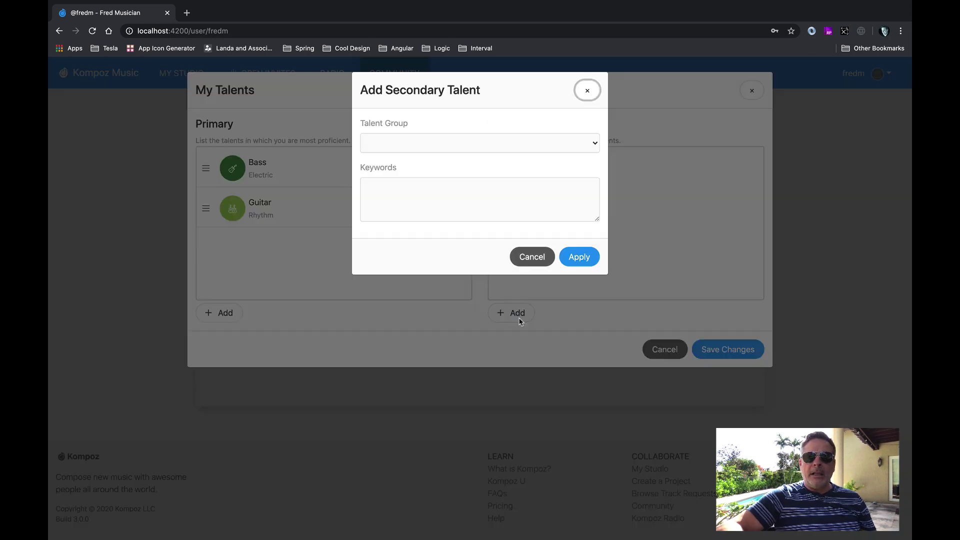
click(514, 146)
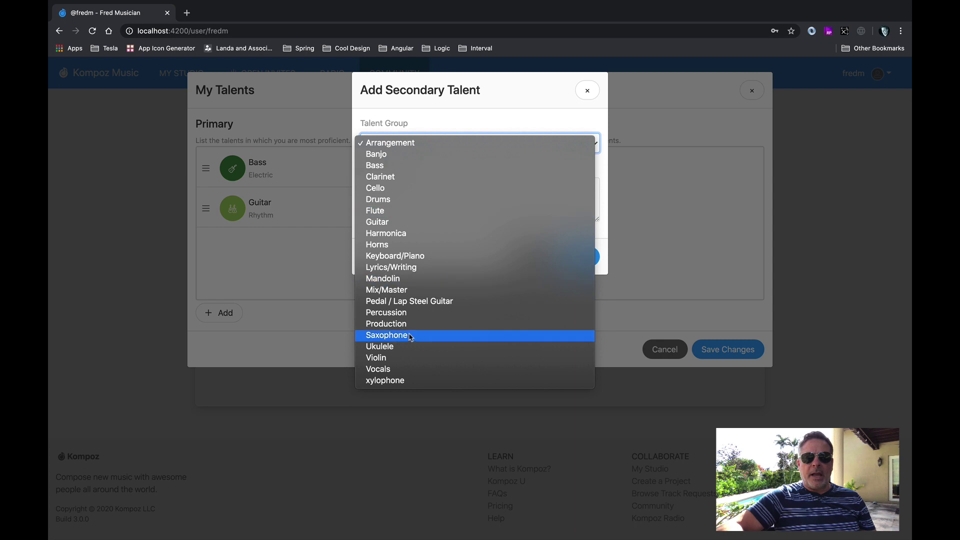
click(395, 346)
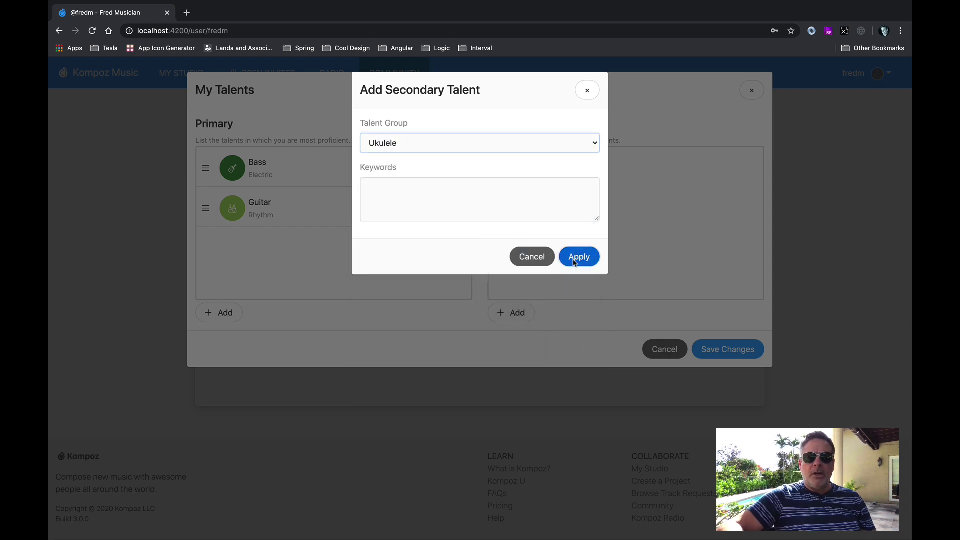
click(574, 260)
Add Mix/Master as a secondary talent and save the talents to the profile.
click(514, 314)
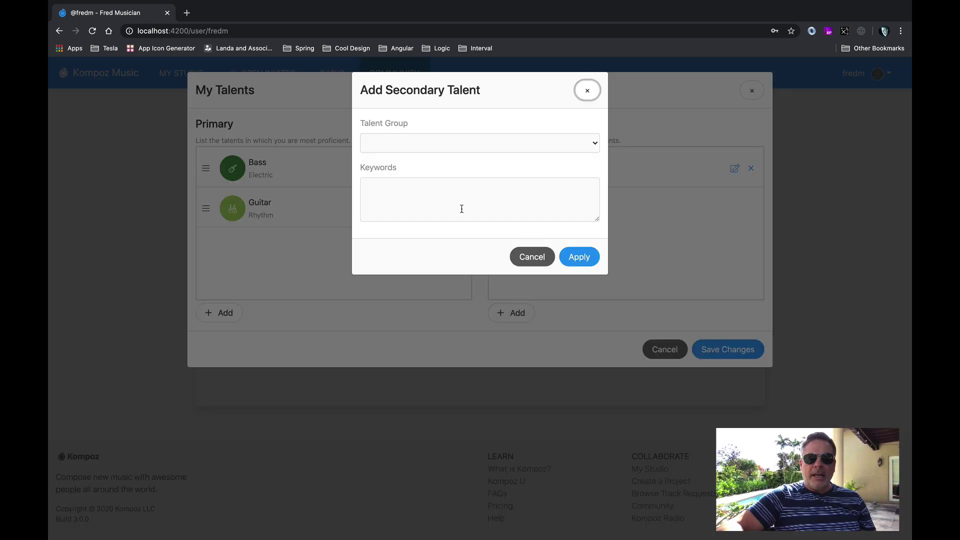
click(484, 146)
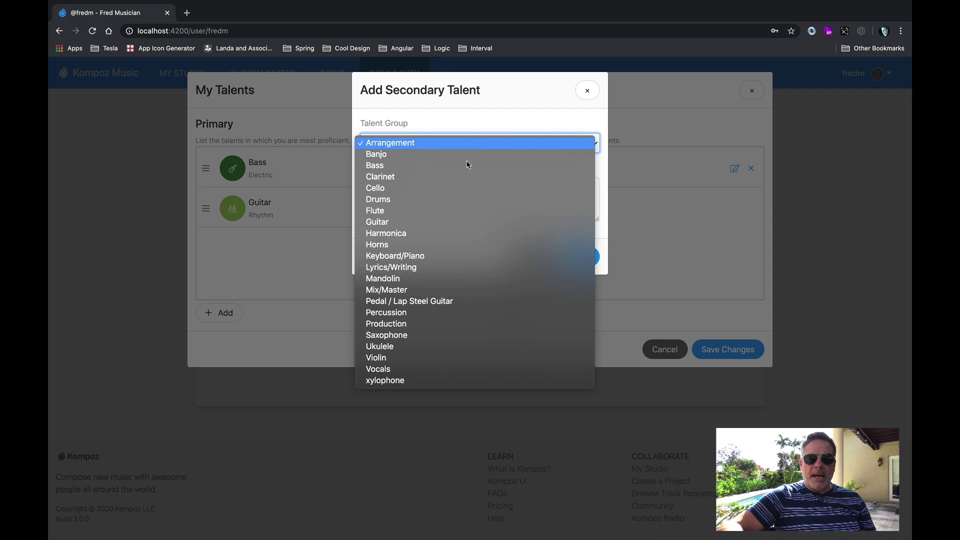
click(391, 294)
click(595, 260)
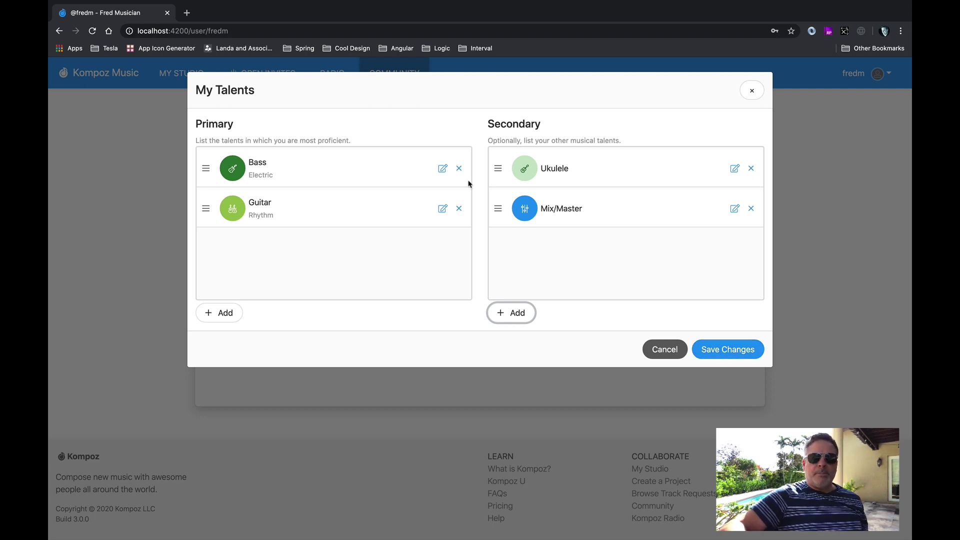
click(720, 345)
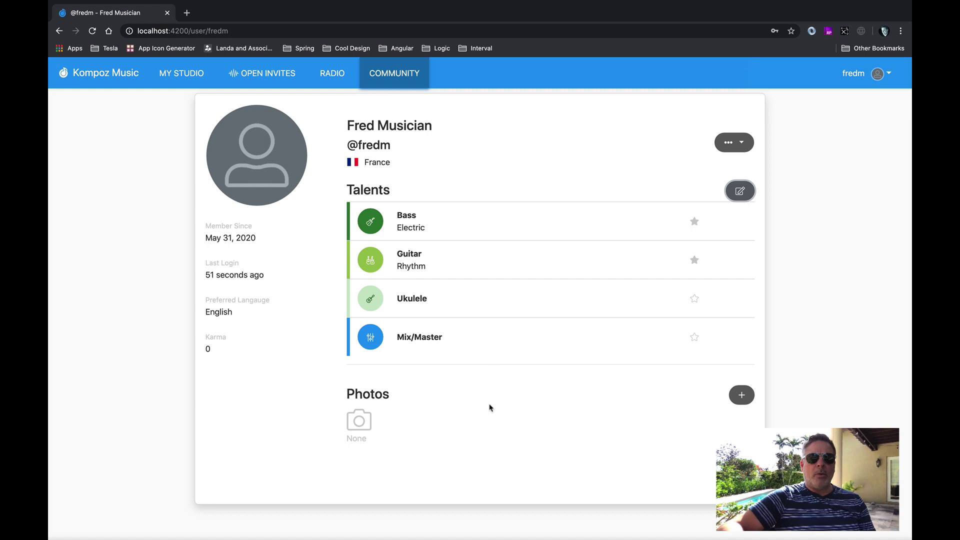
Open the Select Files to Upload dialog from the profile avatar.
click(257, 149)
Upload me.png as the profile picture, cropped to a square around the guitarist.
click(496, 274)
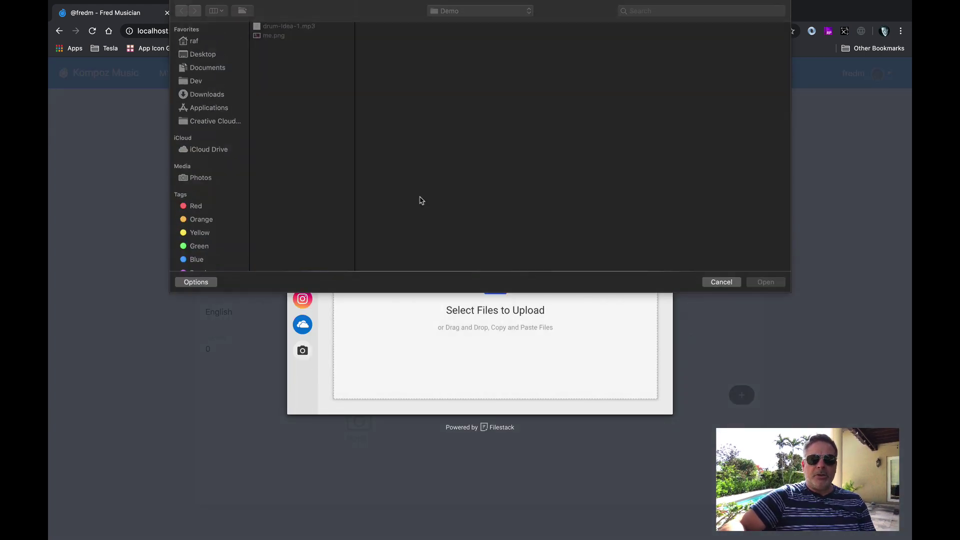
click(288, 37)
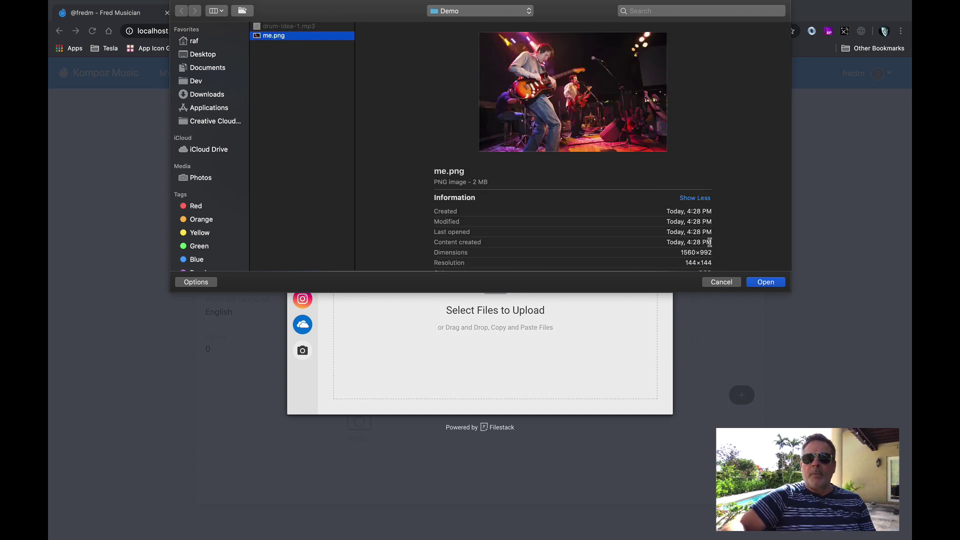
click(760, 285)
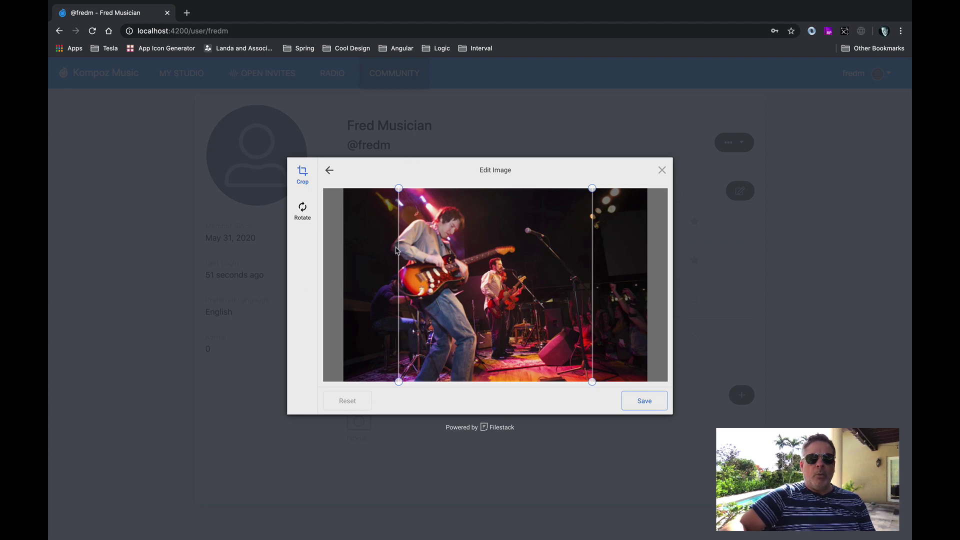
drag(522, 287, 492, 287)
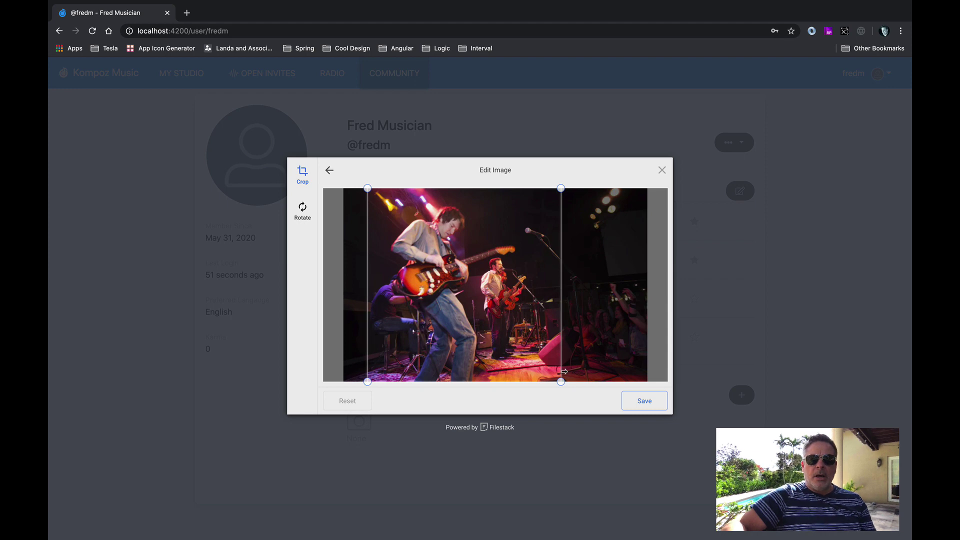
drag(563, 374, 478, 303)
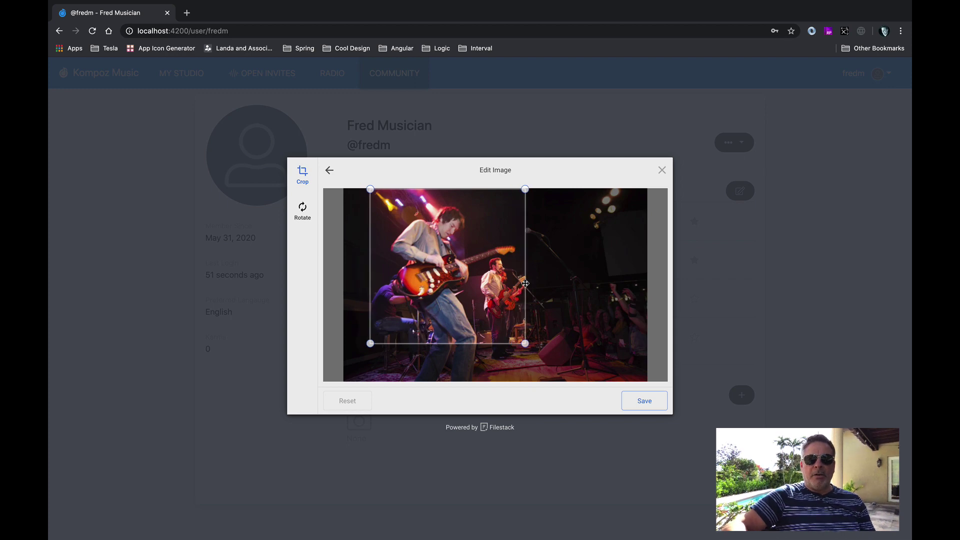
click(646, 400)
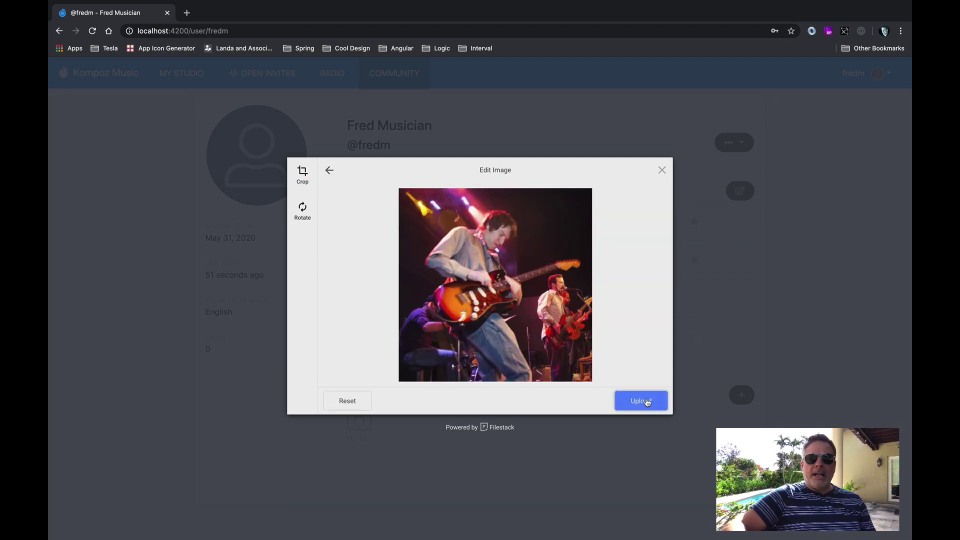
click(645, 400)
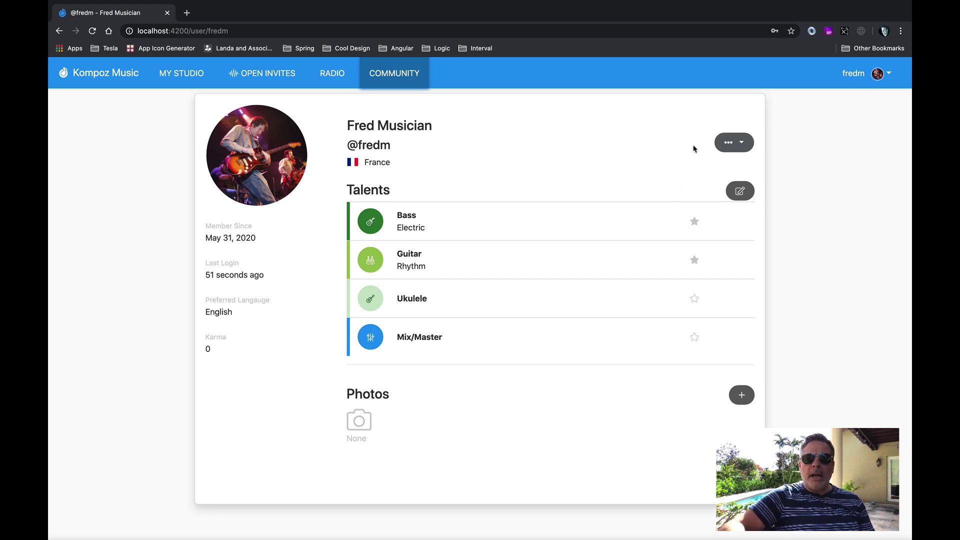
Highlight the Photos heading, name and Karma on the profile, then go to OPEN INVITES.
click(738, 144)
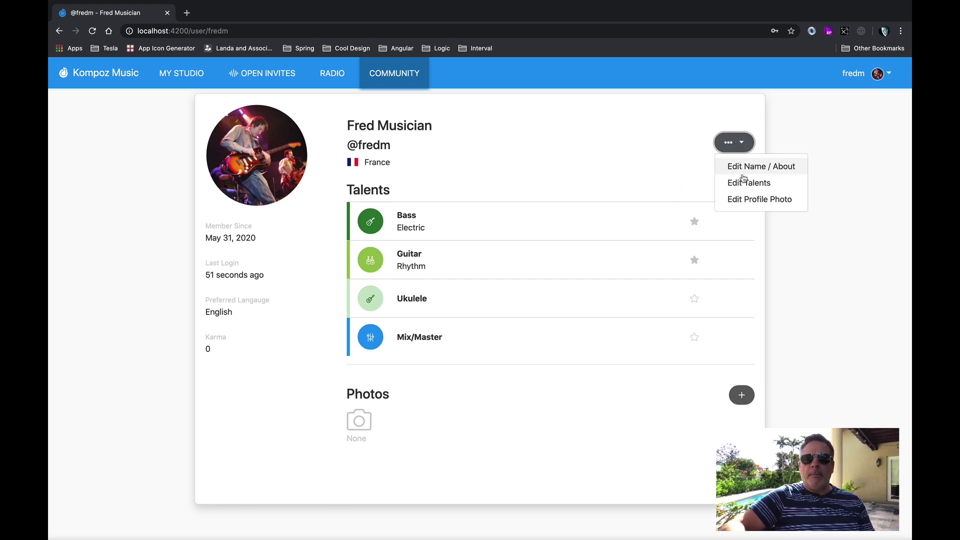
click(658, 170)
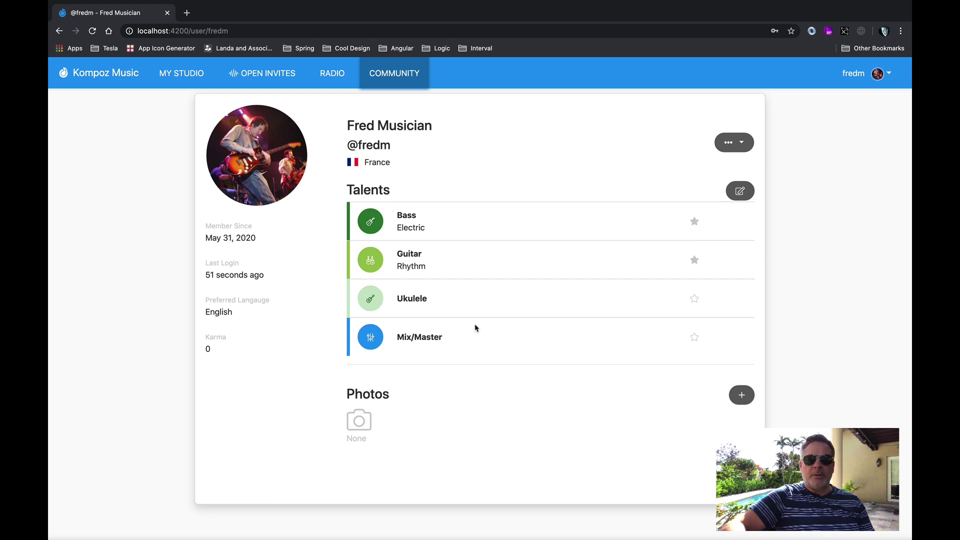
double_click(376, 393)
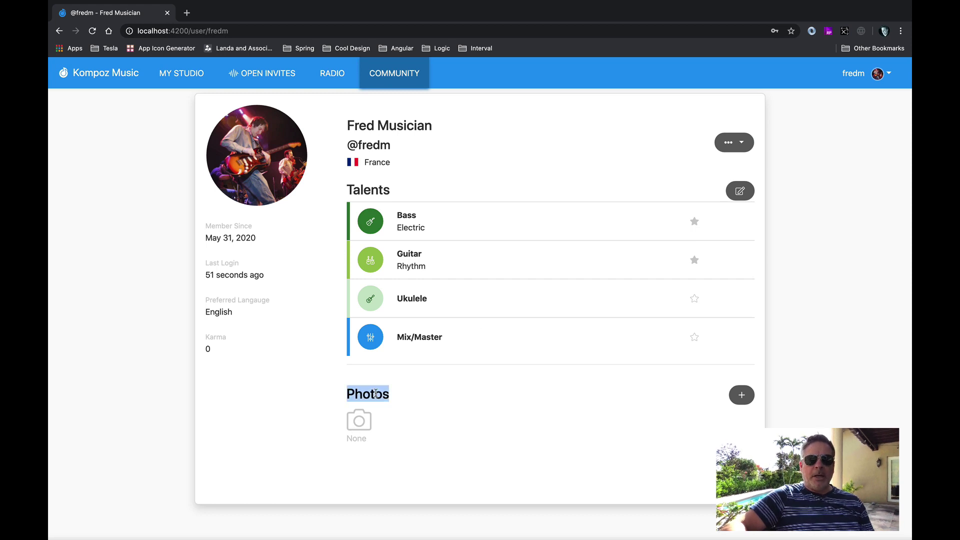
click(507, 424)
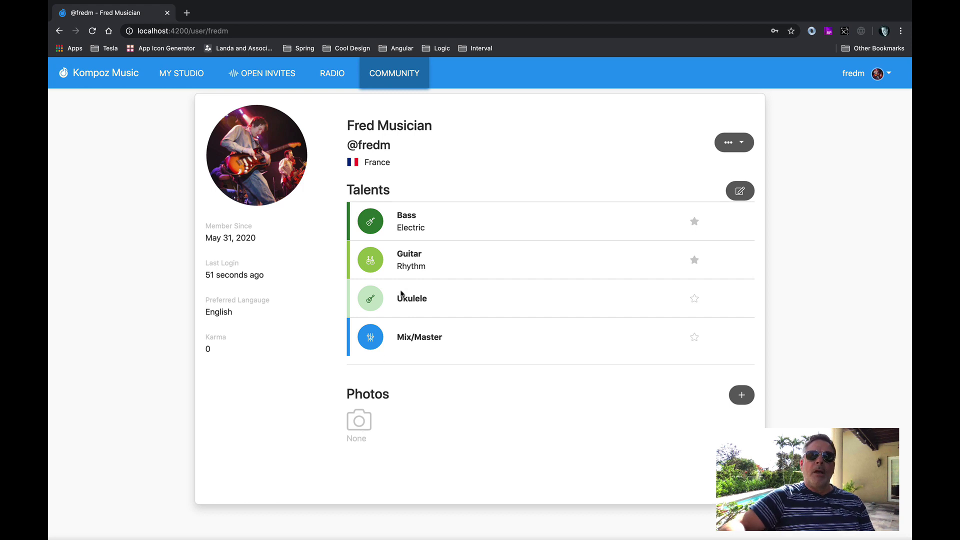
double_click(407, 126)
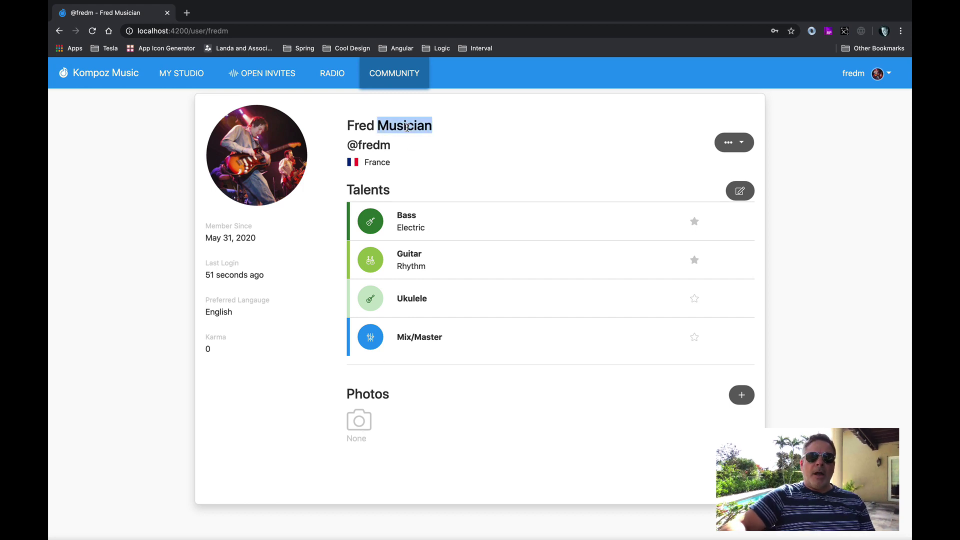
double_click(215, 335)
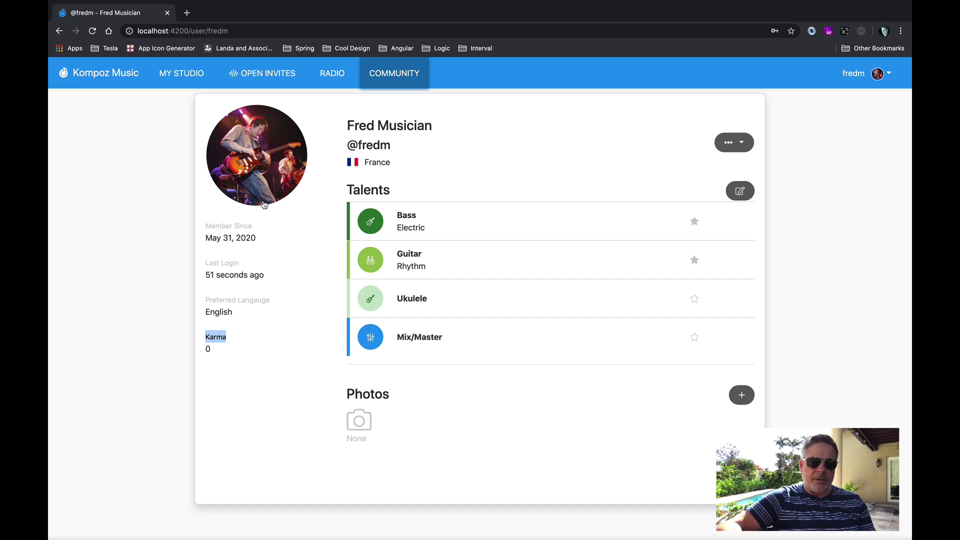
click(282, 77)
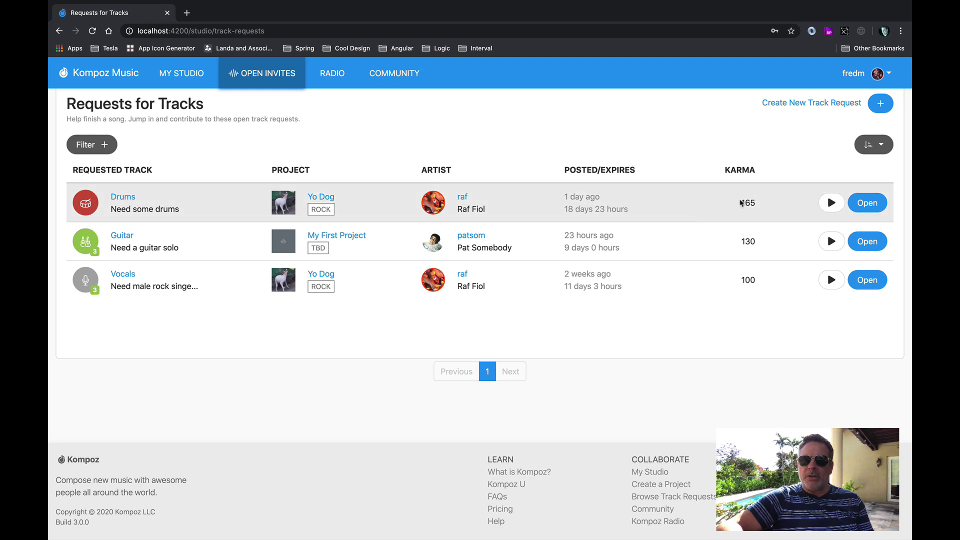
Check the Karma breakdowns, then open the Yo Dog Drums track request offering +165 karma.
mouse_move(742, 202)
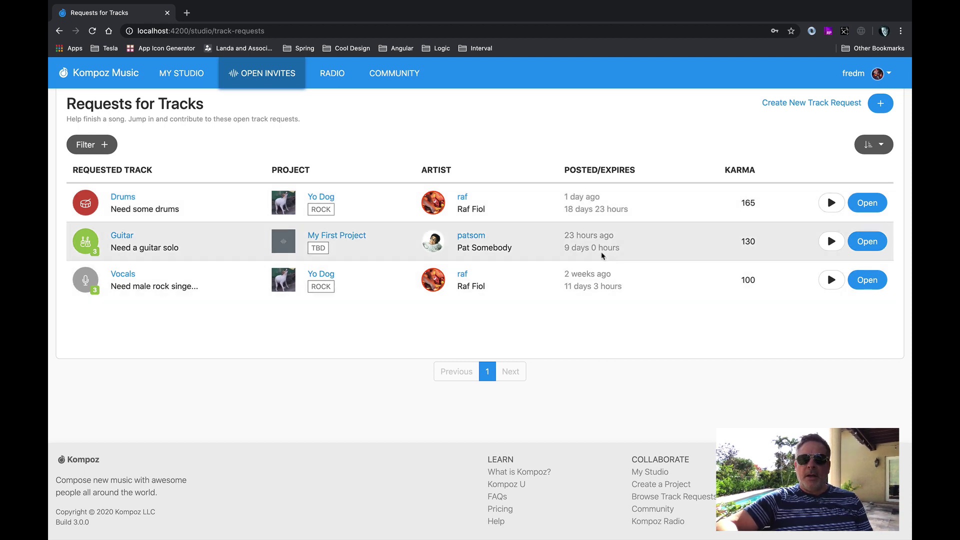
mouse_move(750, 240)
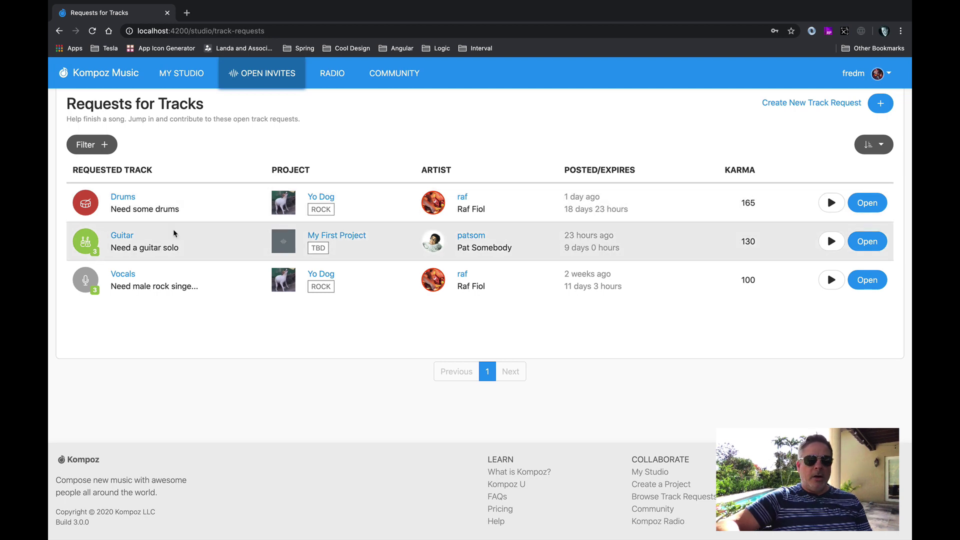
click(127, 199)
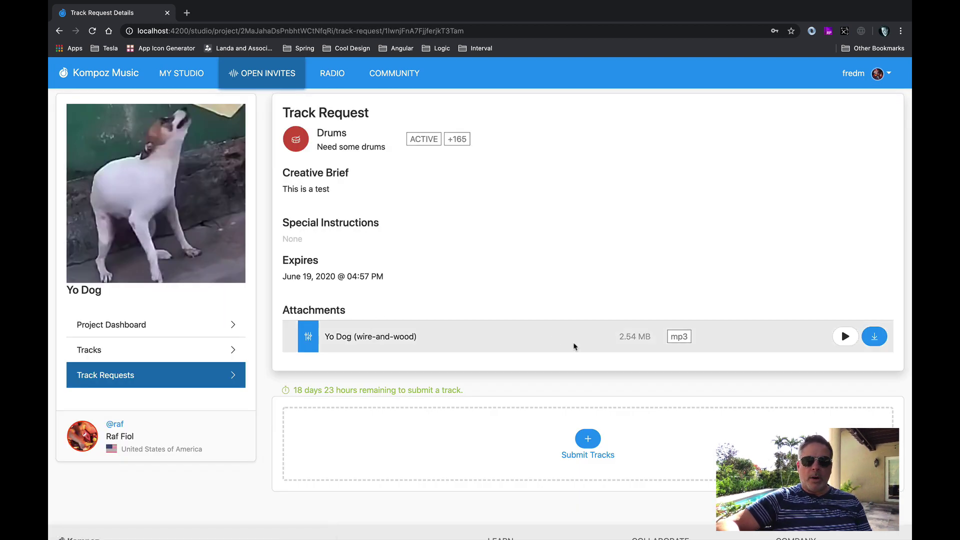
Start a drums track submission and attach drum-Idea-1.mp3 for upload.
click(589, 443)
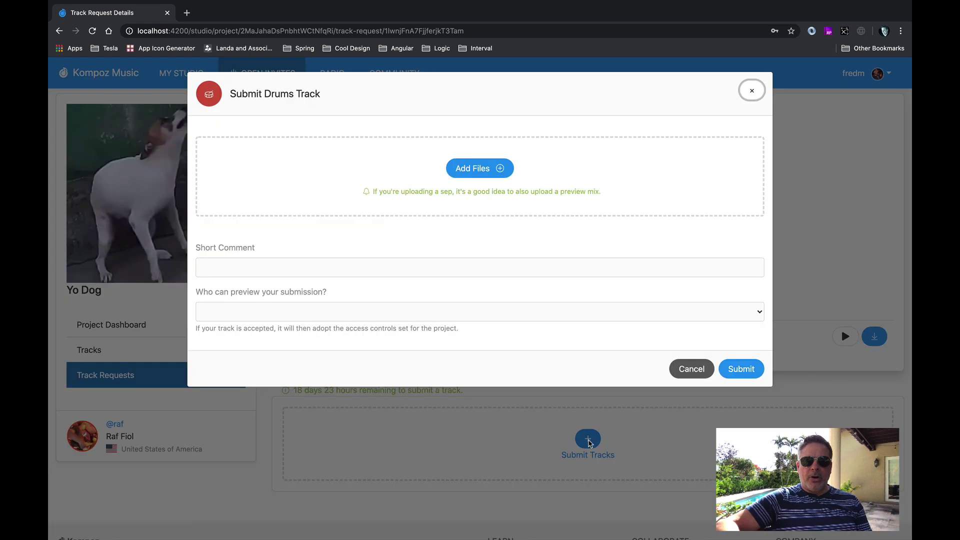
click(499, 170)
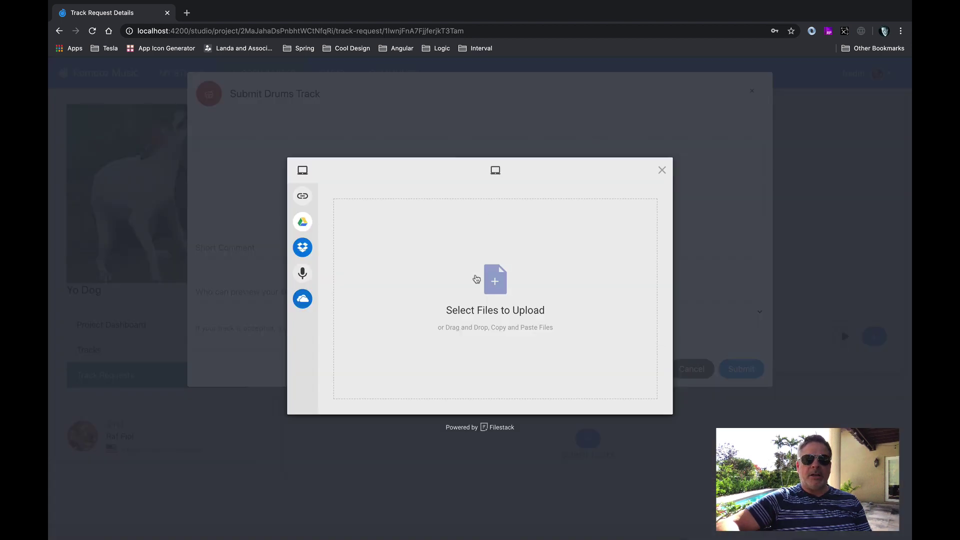
click(499, 285)
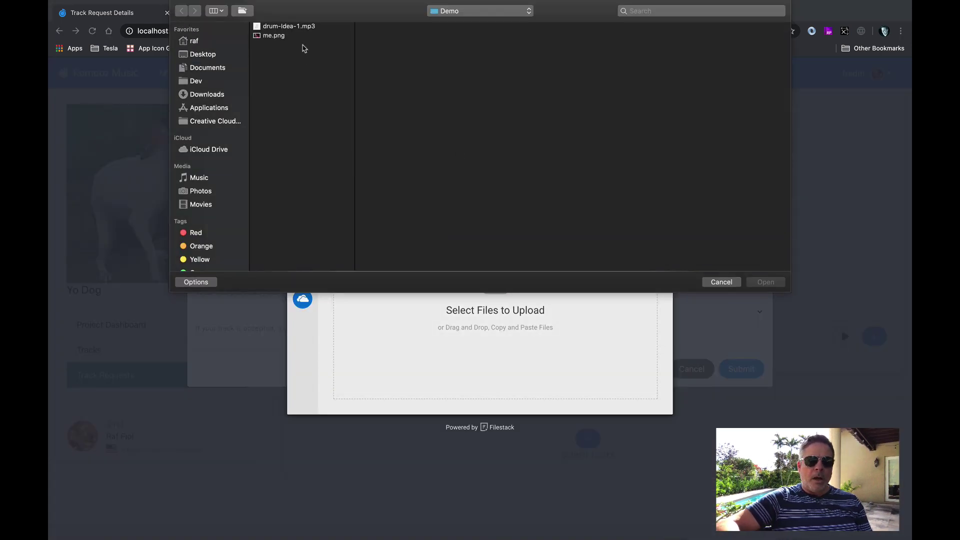
click(301, 27)
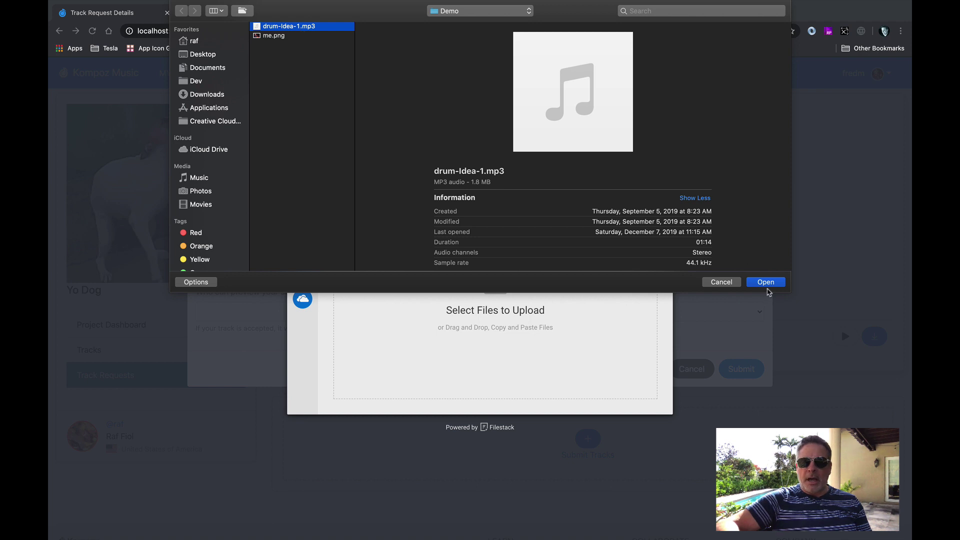
click(767, 283)
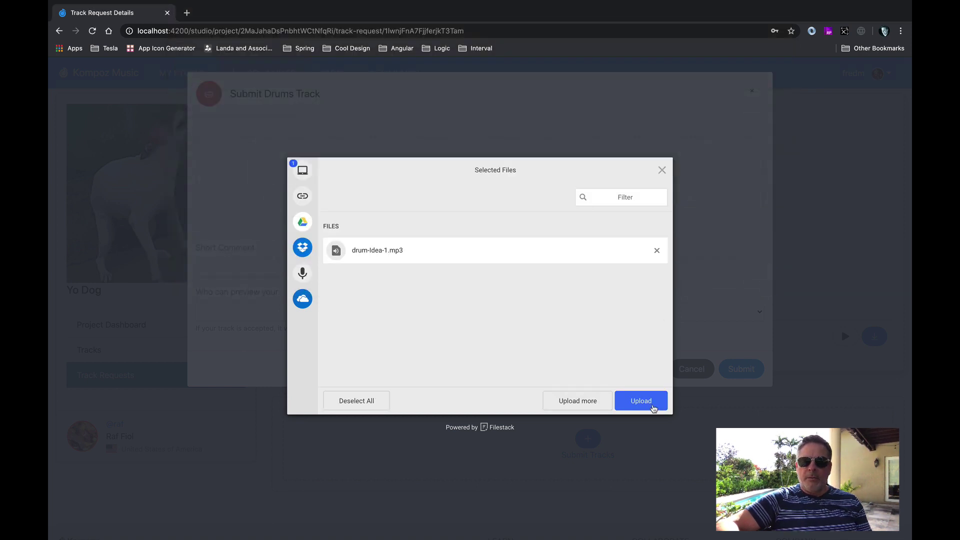
click(647, 402)
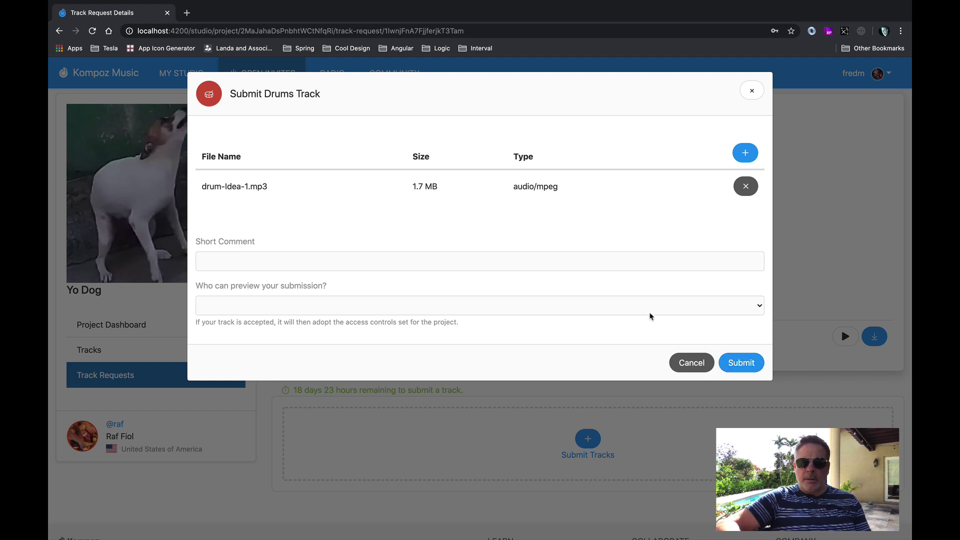
Submit the drum track with comment 'Hope you like it', previewable only by Project members.
click(658, 259)
text(Hope you l;ike i)
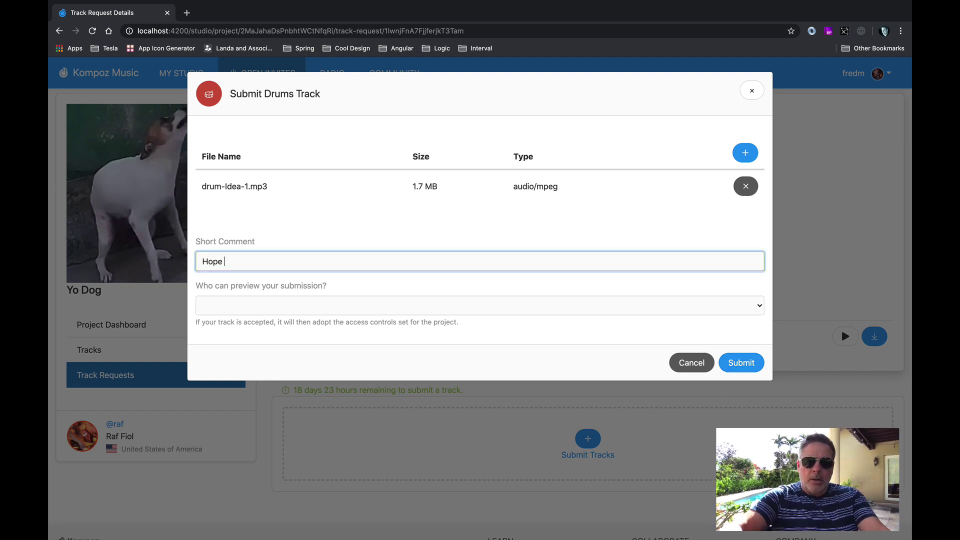
text(t)
click(244, 261)
key(BackSpace)
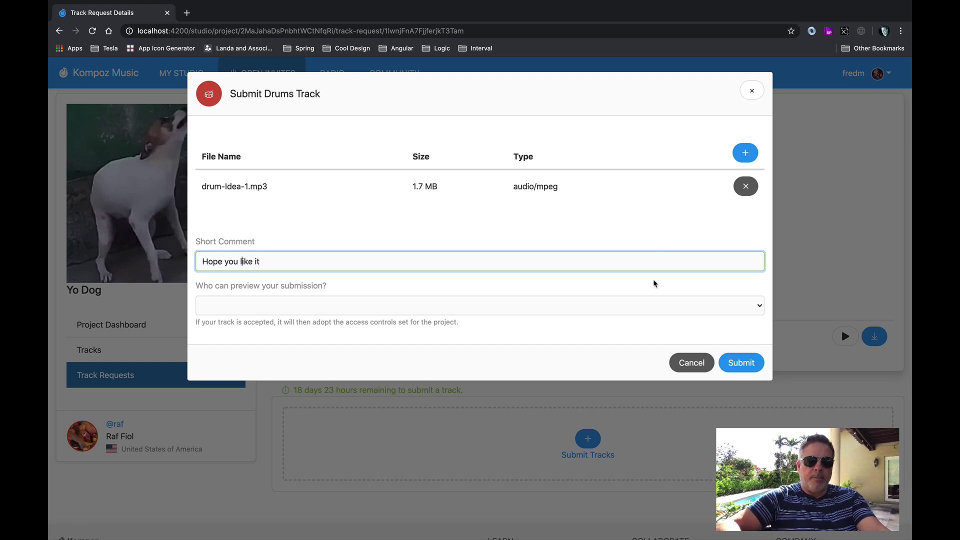
click(612, 305)
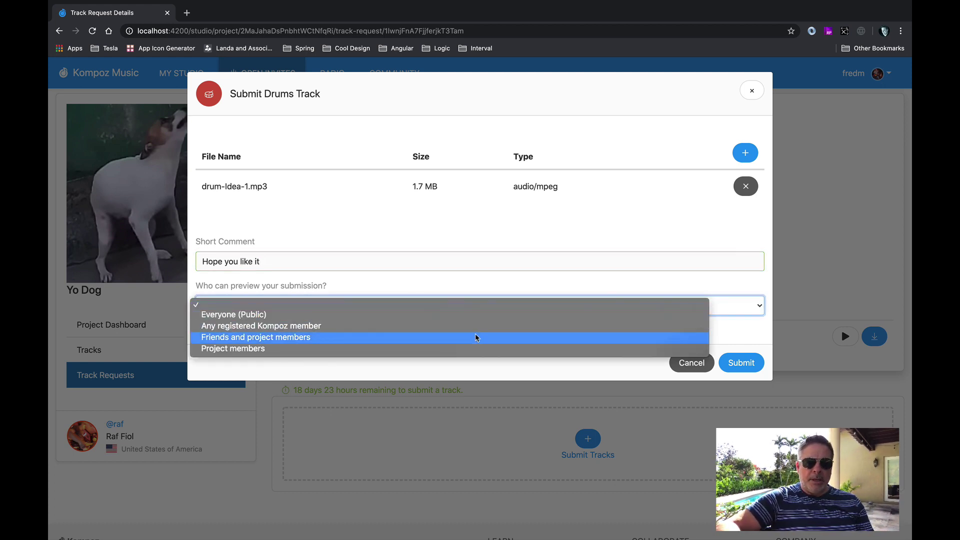
click(461, 348)
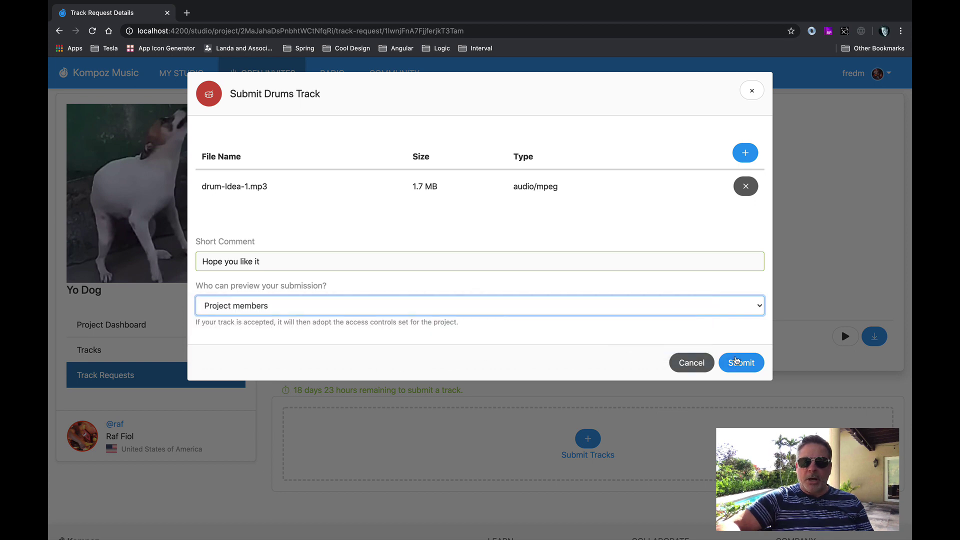
click(738, 361)
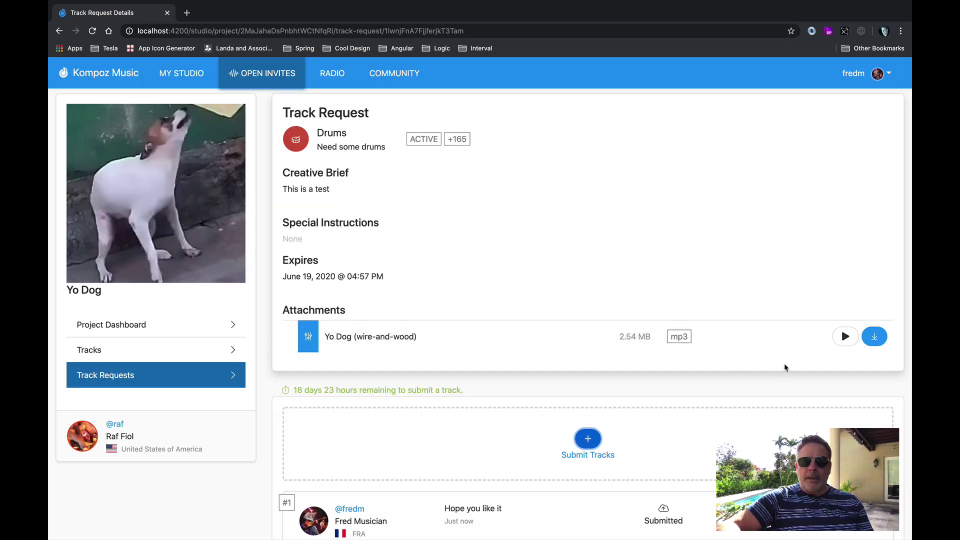
Open submission #1's details and play then stop the submitted drum track.
scroll(688, 375, down, 3)
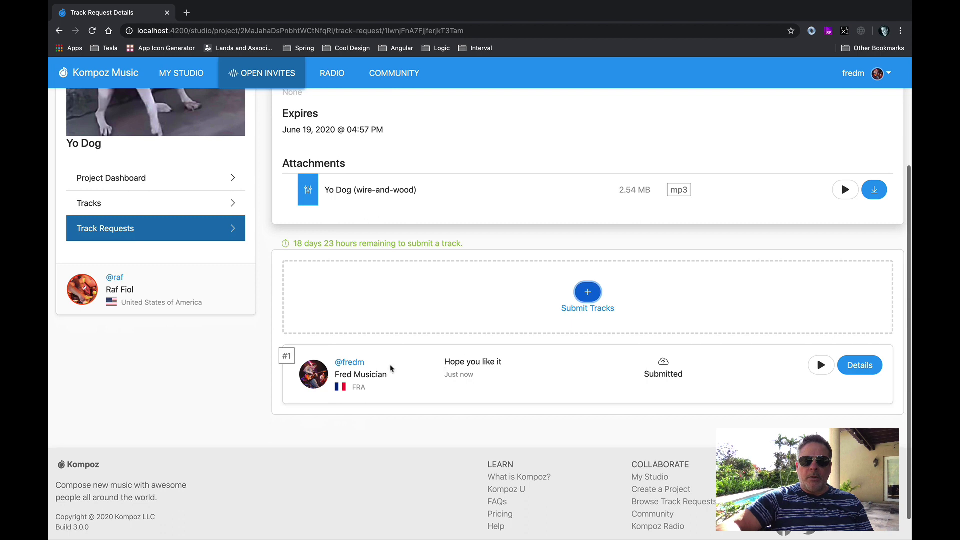
drag(455, 363, 498, 364)
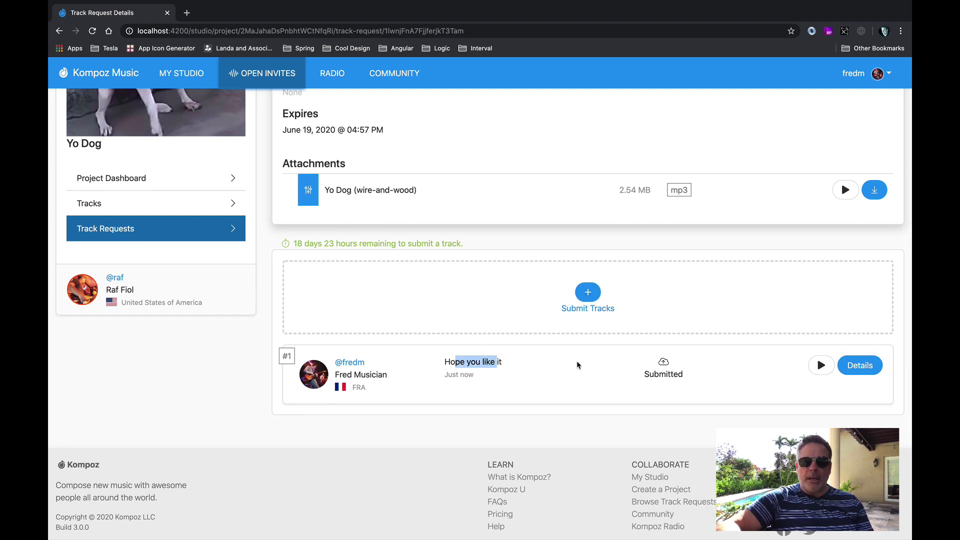
click(873, 369)
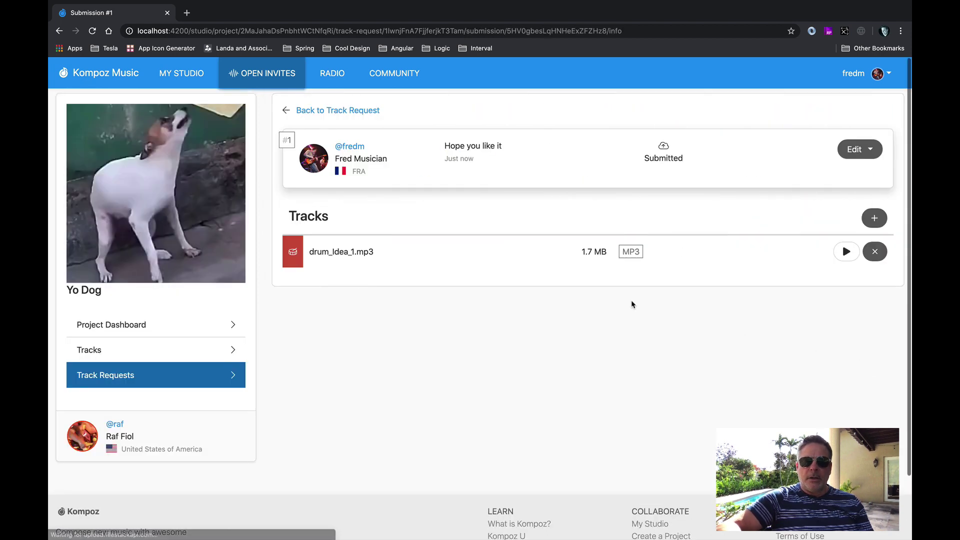
click(846, 251)
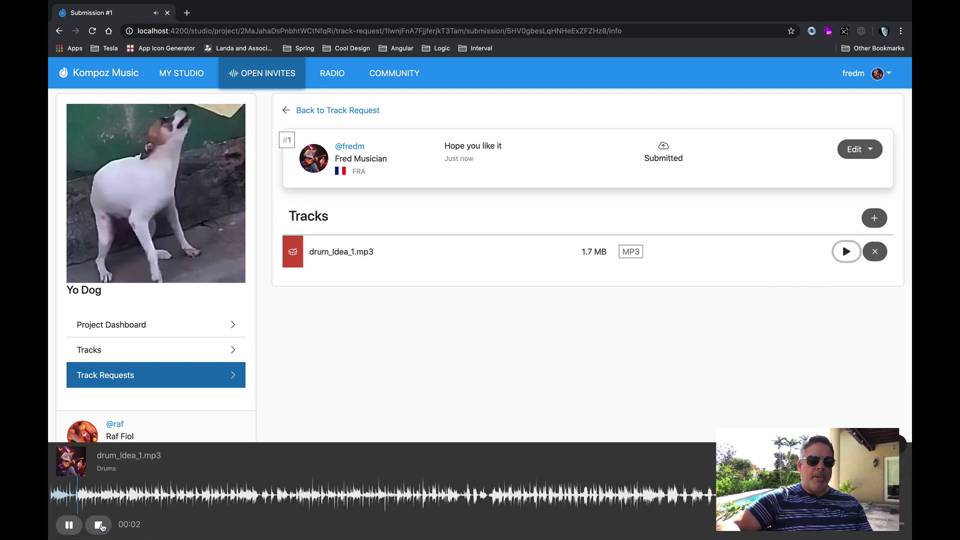
click(108, 525)
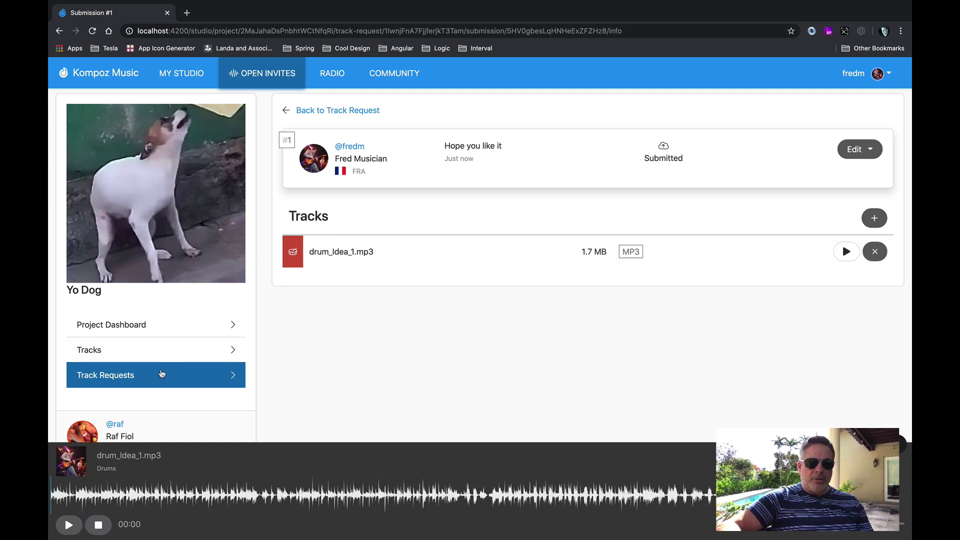
Return to the Drums track request, now showing 1 submission, and open the account menu.
click(163, 373)
click(345, 213)
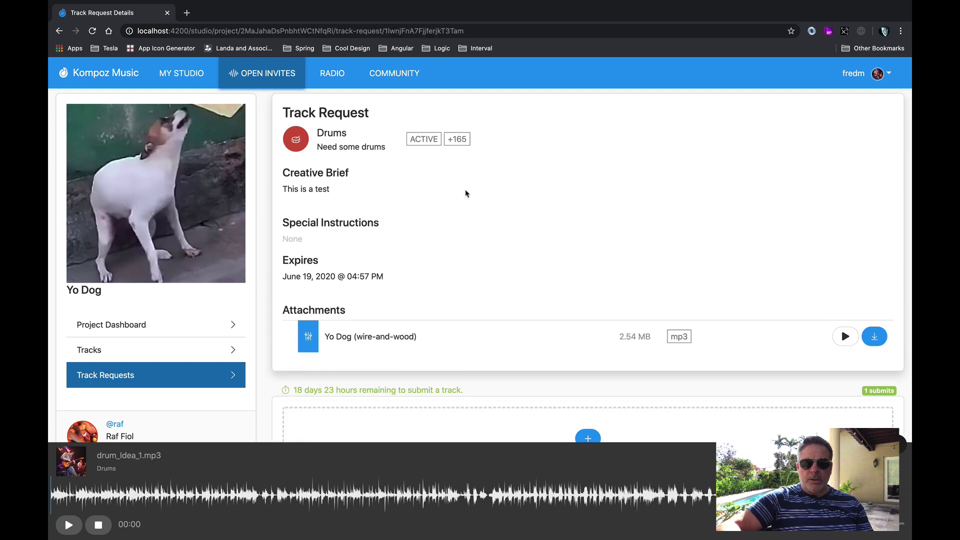
mouse_move(459, 138)
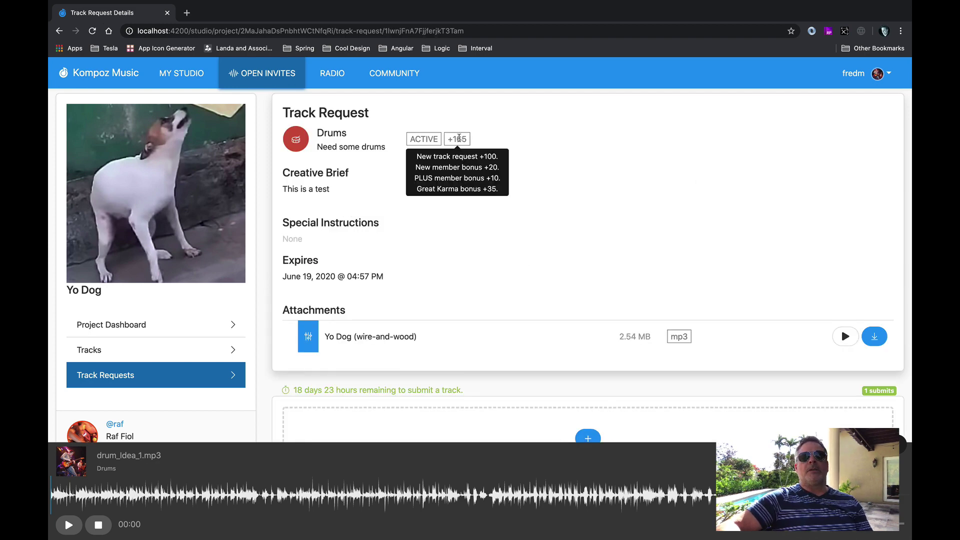
click(874, 76)
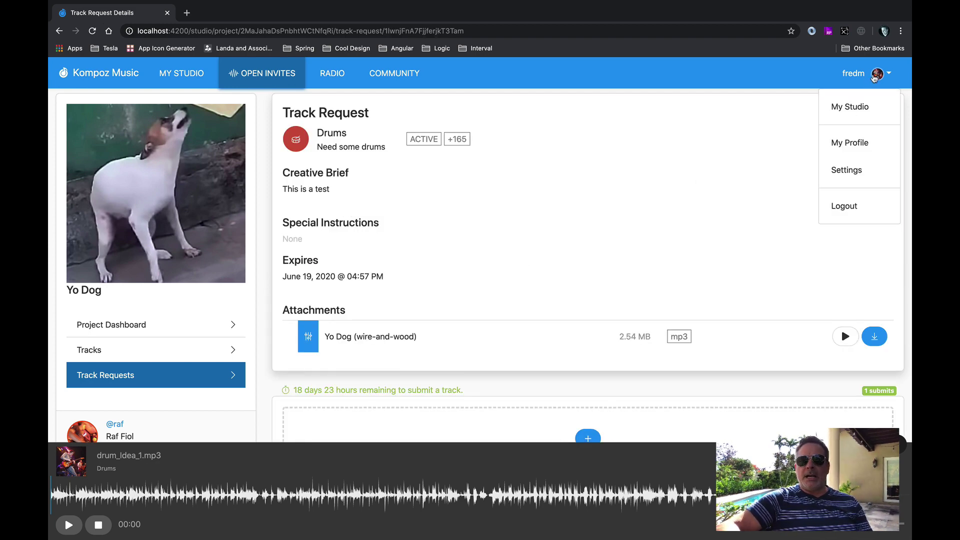
Confirm Karma 165 on My Profile, close the audio player, and log out.
click(848, 141)
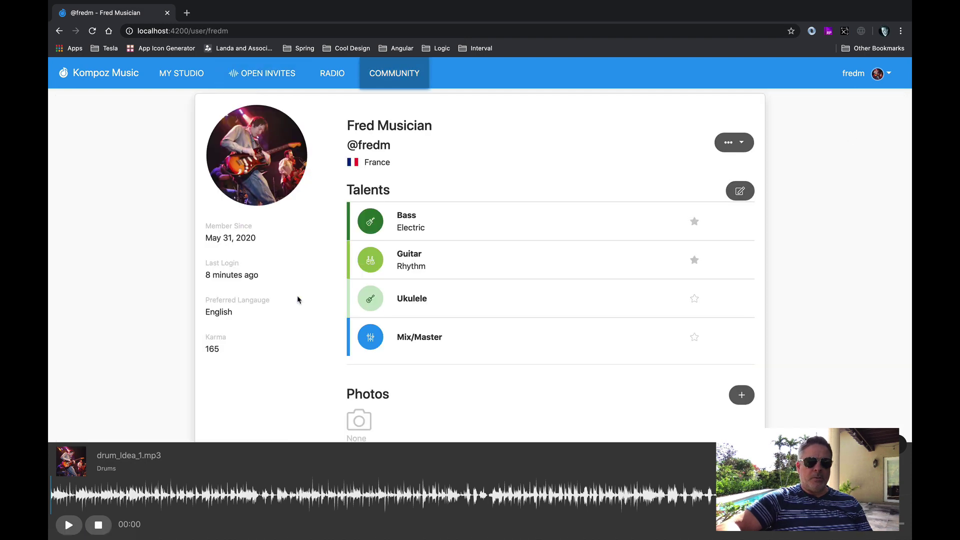
double_click(213, 347)
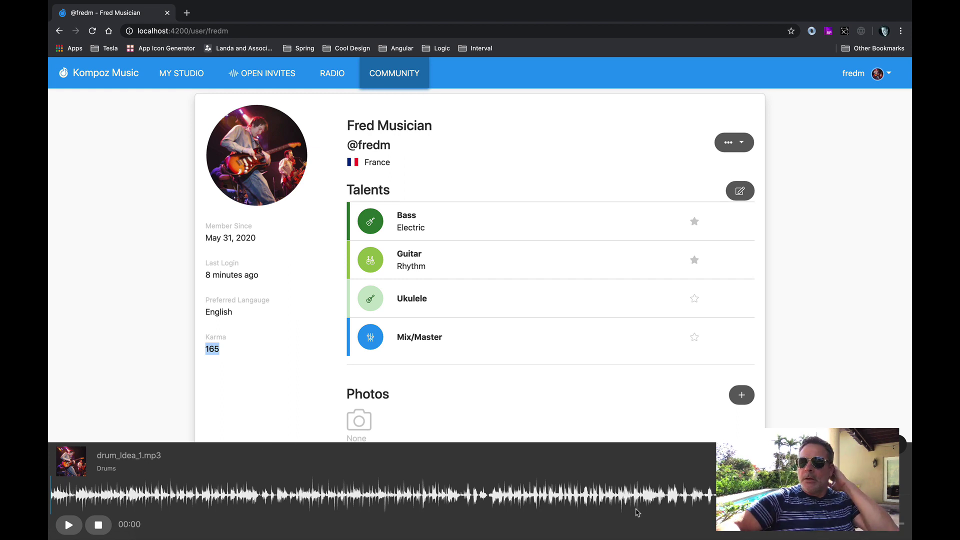
click(899, 444)
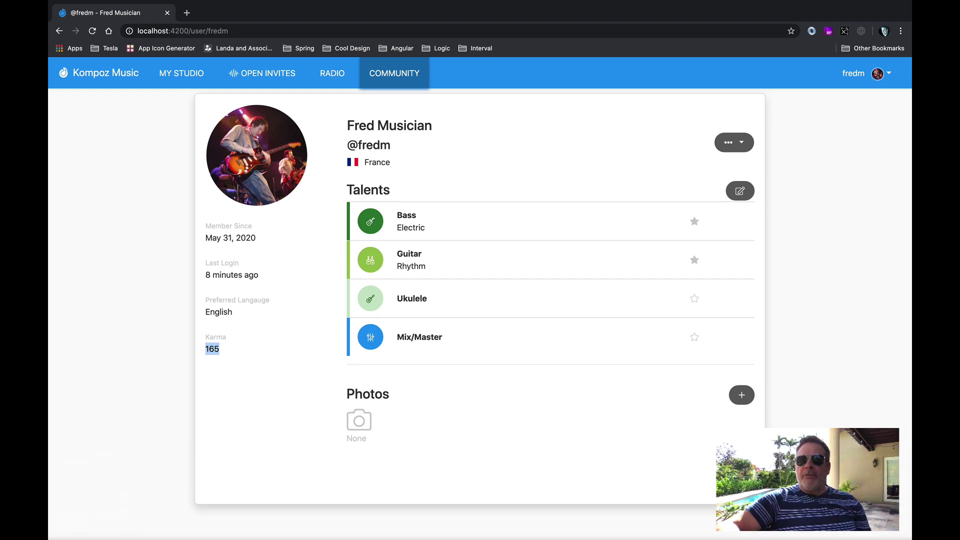
click(852, 74)
click(848, 205)
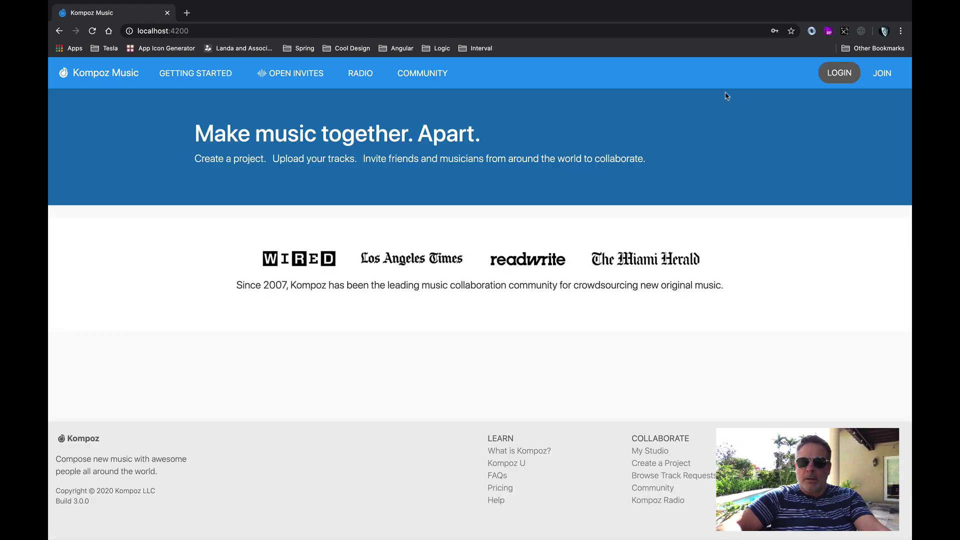
Log in with the project owner's username and password.
click(839, 74)
text(r)
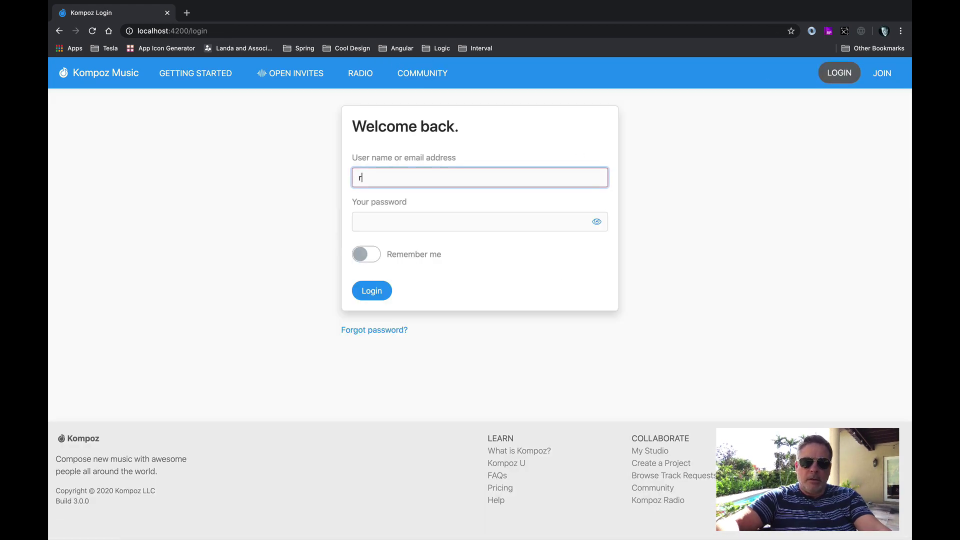
text(af)
key(Tab)
text(•••••••)
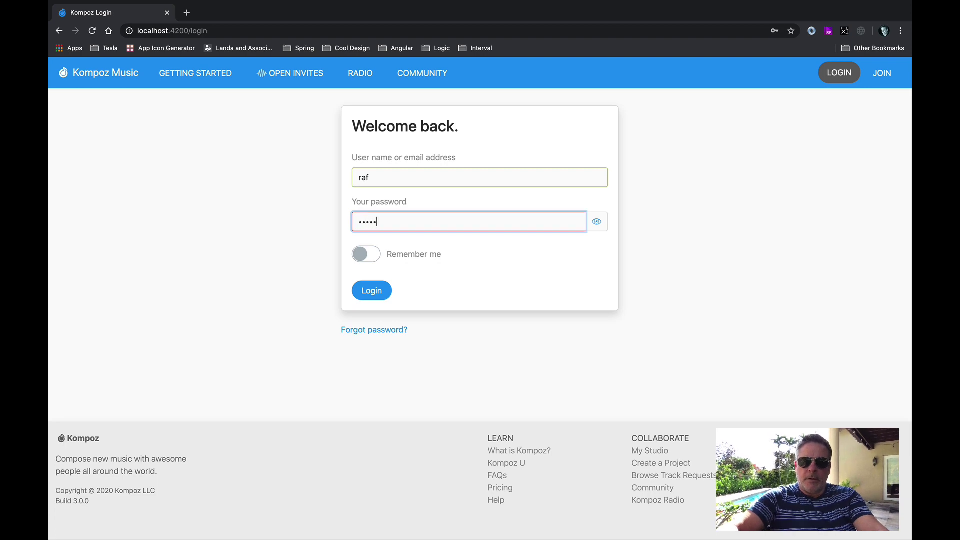
key(Return)
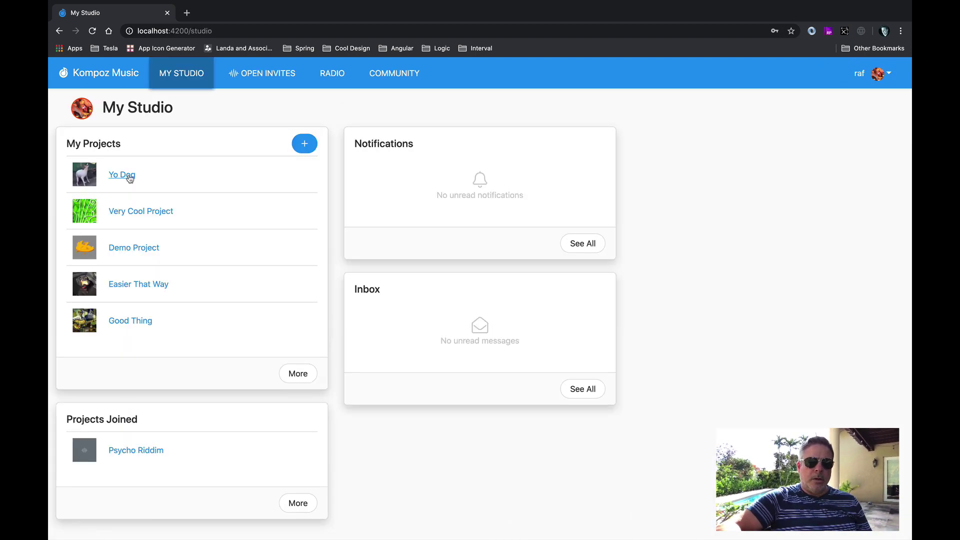
Open the Drums request under Yo Dog's Track Requests.
click(125, 176)
click(143, 374)
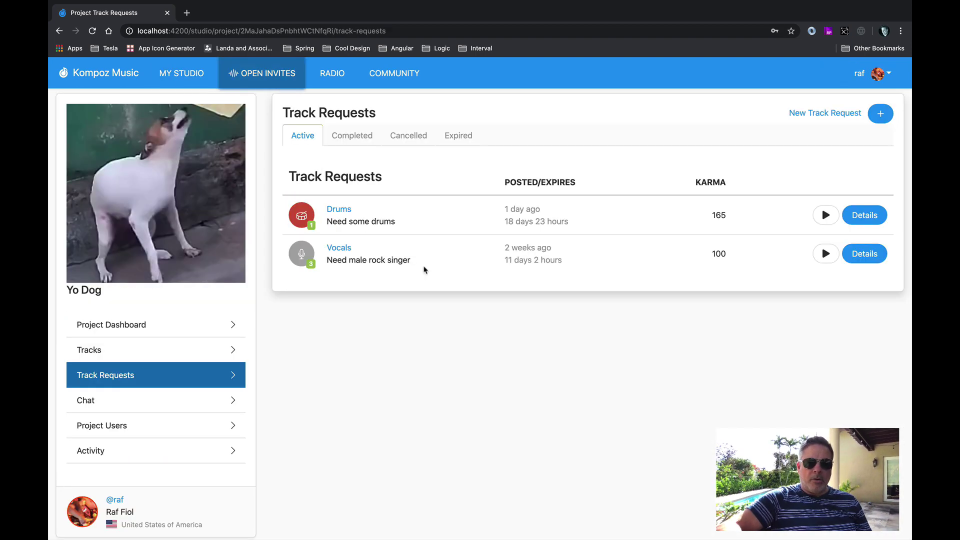
click(340, 210)
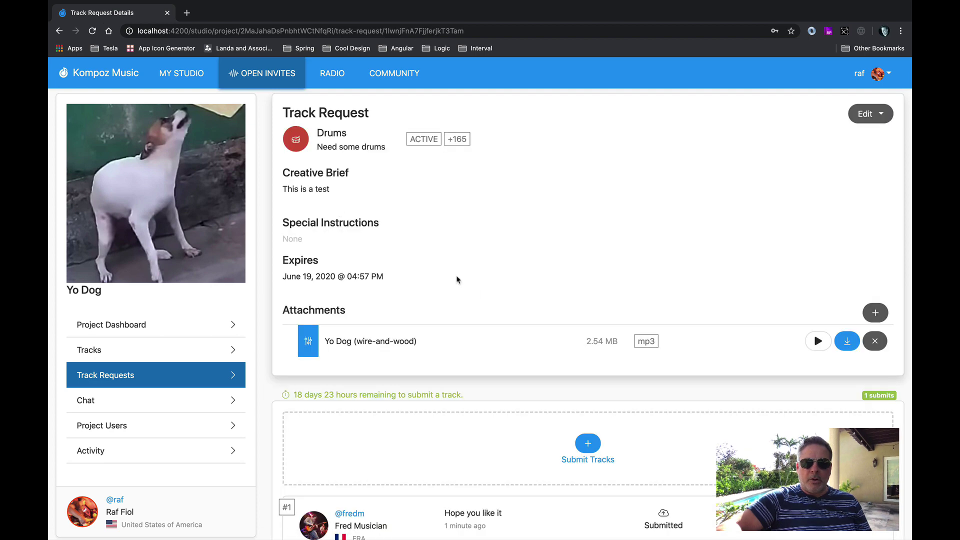
Open submission #1's details and play then stop the drum track.
scroll(506, 340, down, 3)
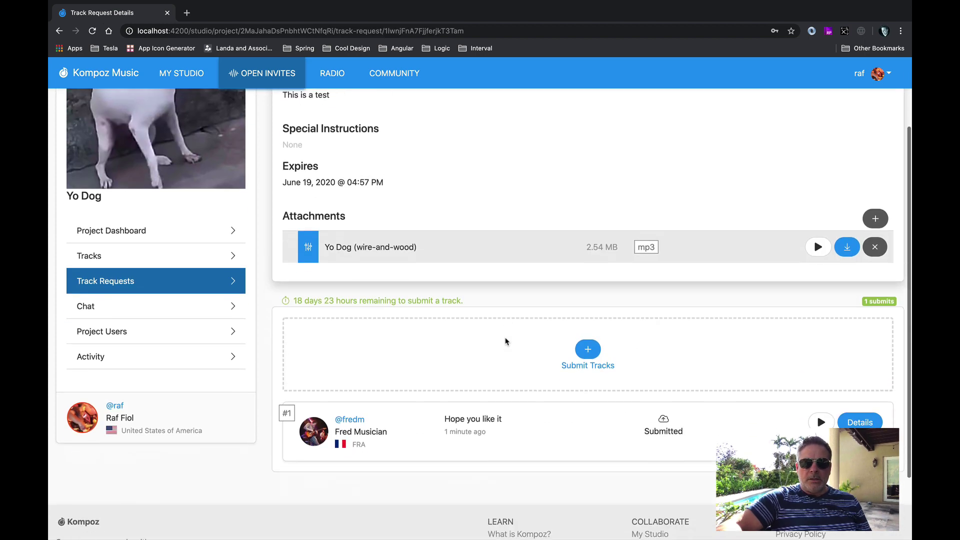
click(859, 418)
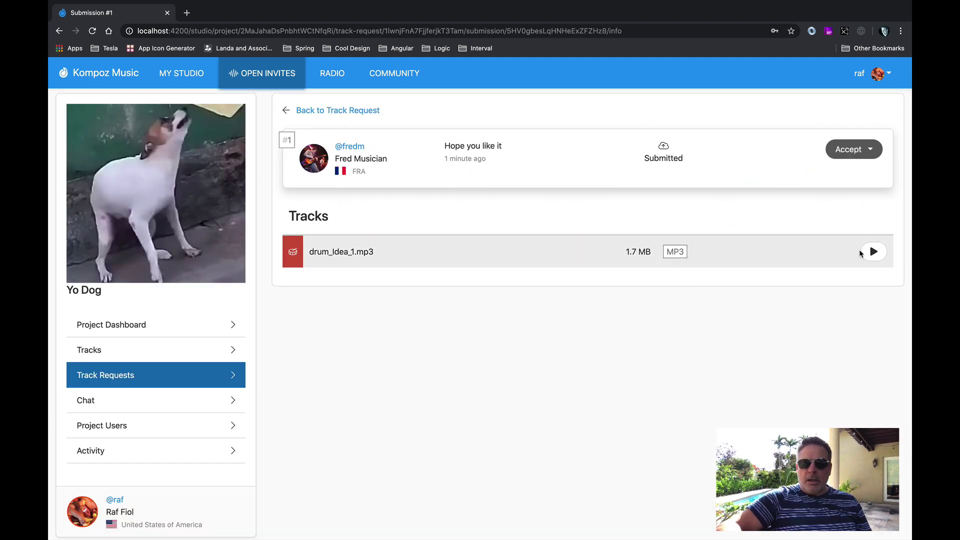
click(869, 253)
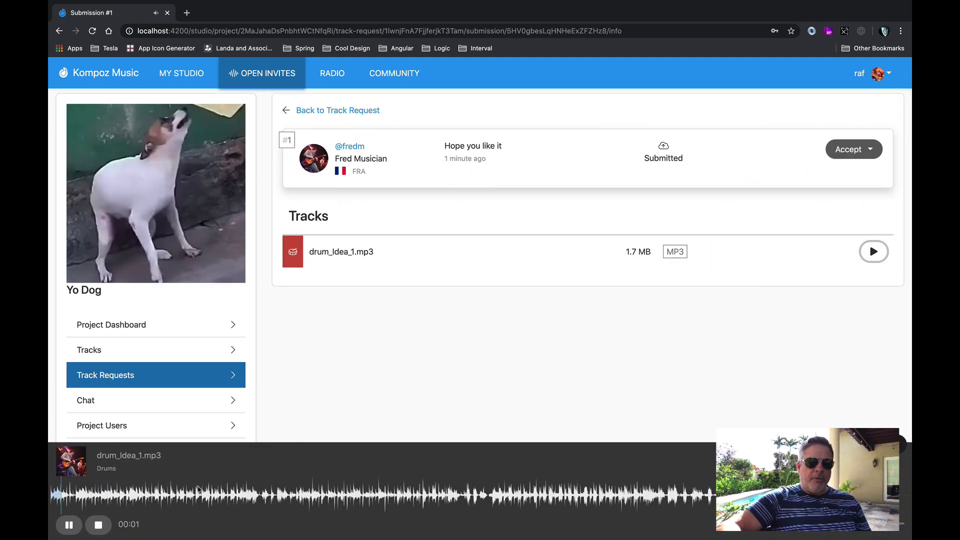
click(98, 525)
Accept the drum submission with Close Track Request switched off.
click(846, 156)
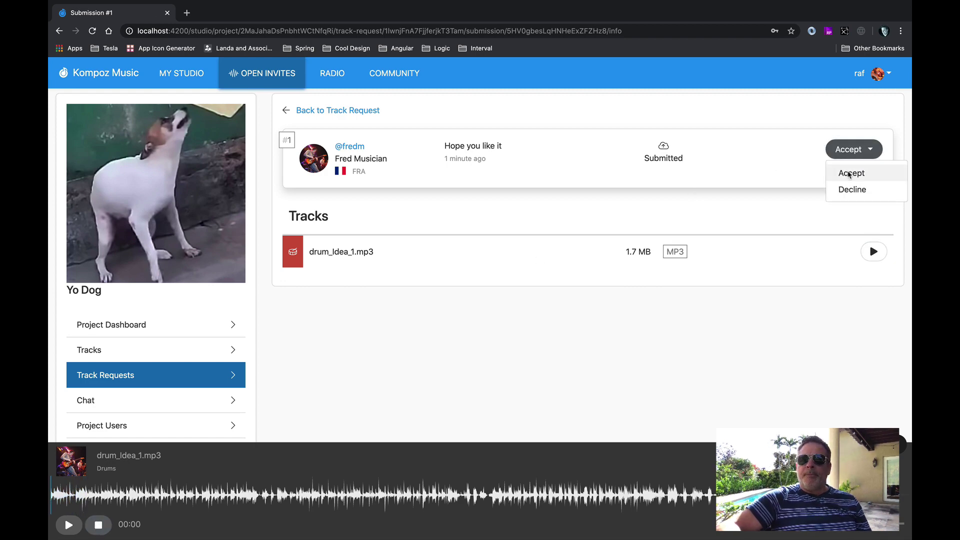
click(848, 173)
click(650, 181)
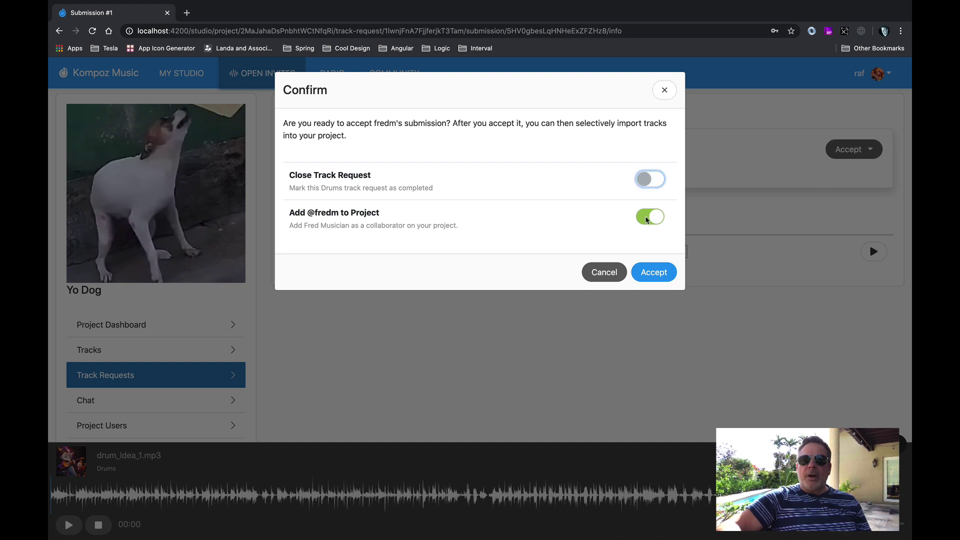
click(644, 274)
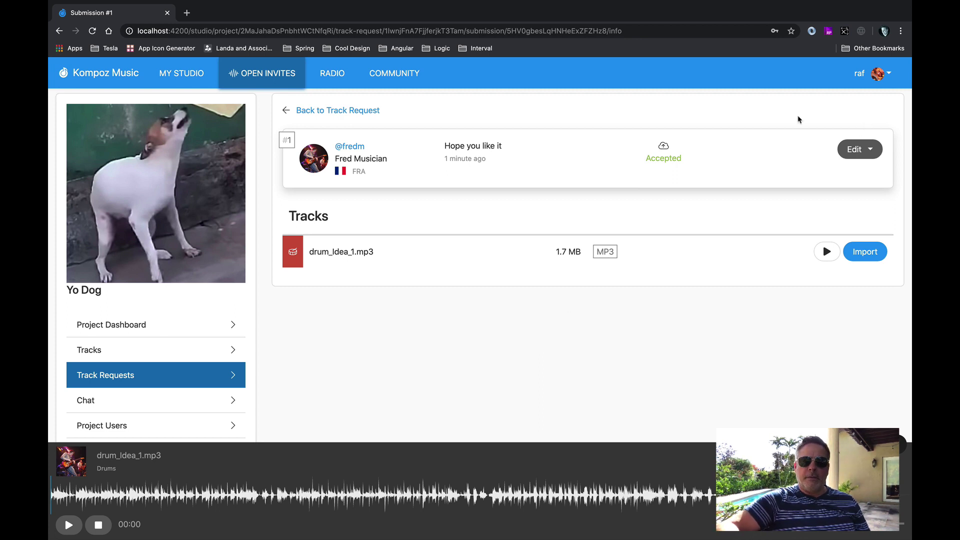
Open the submitter's profile via his @ link and highlight his Karma 330.
click(345, 150)
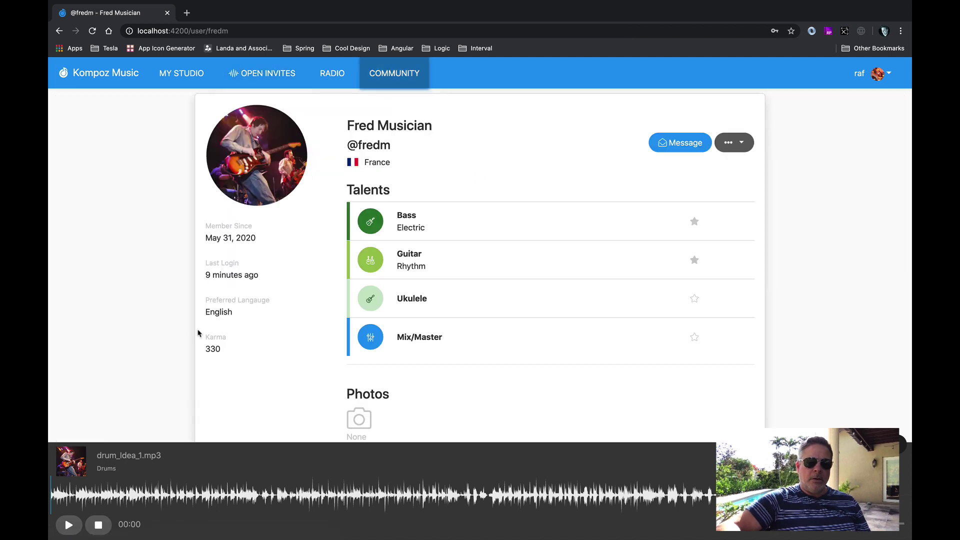
double_click(213, 349)
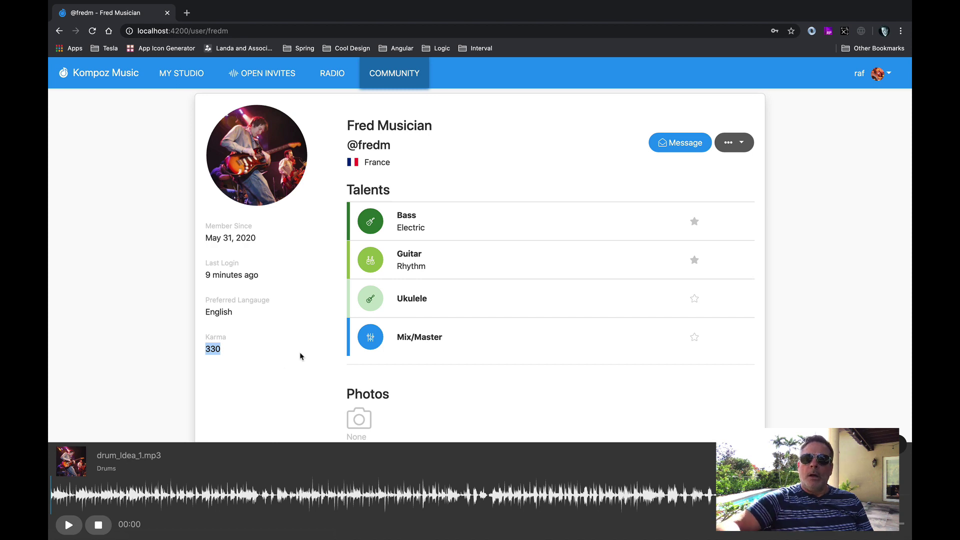
Open the owner's My Profile page and highlight the karma value 260.
click(876, 74)
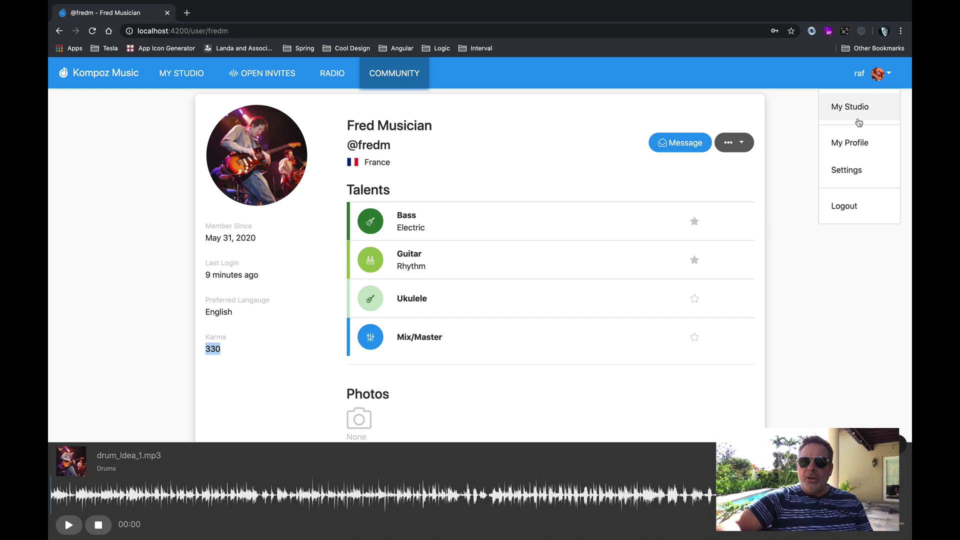
click(850, 145)
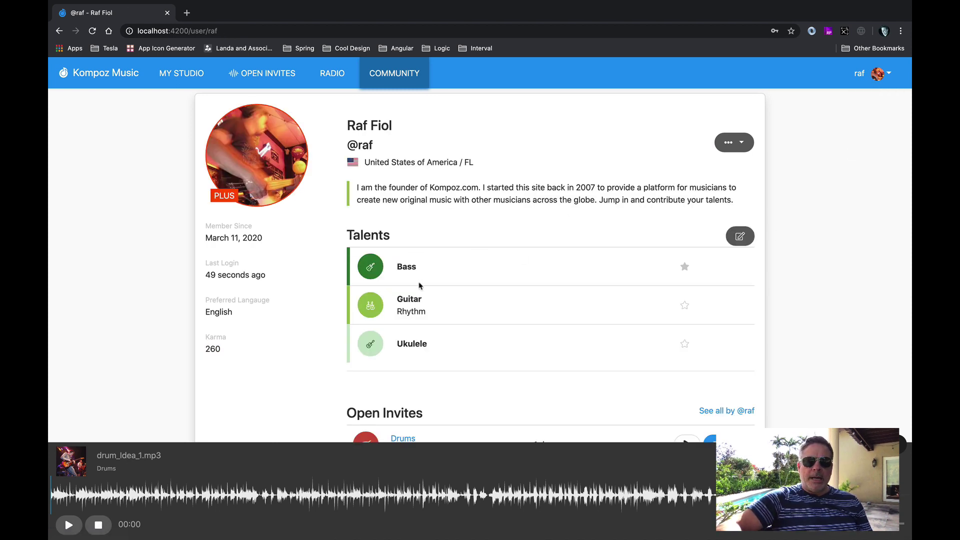
scroll(418, 285, down, 5)
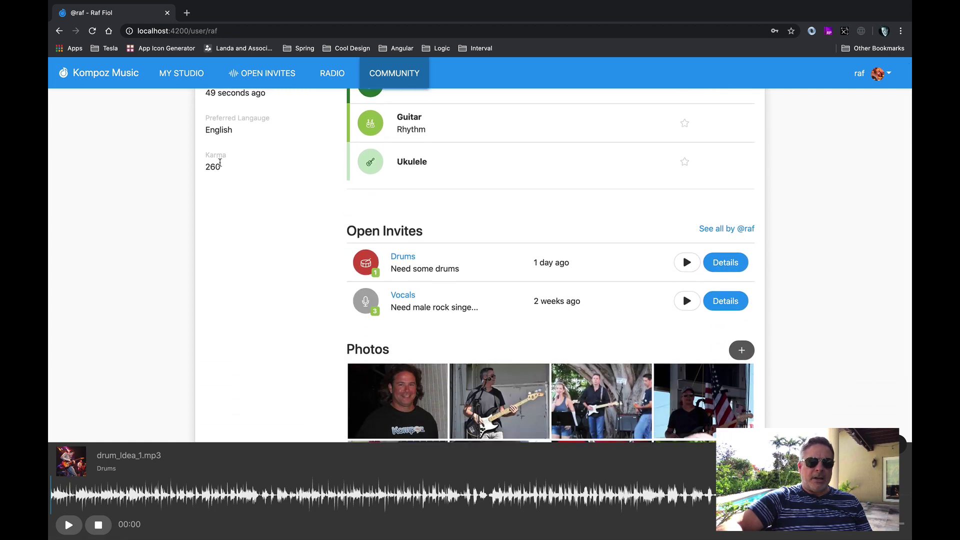
double_click(214, 167)
click(255, 237)
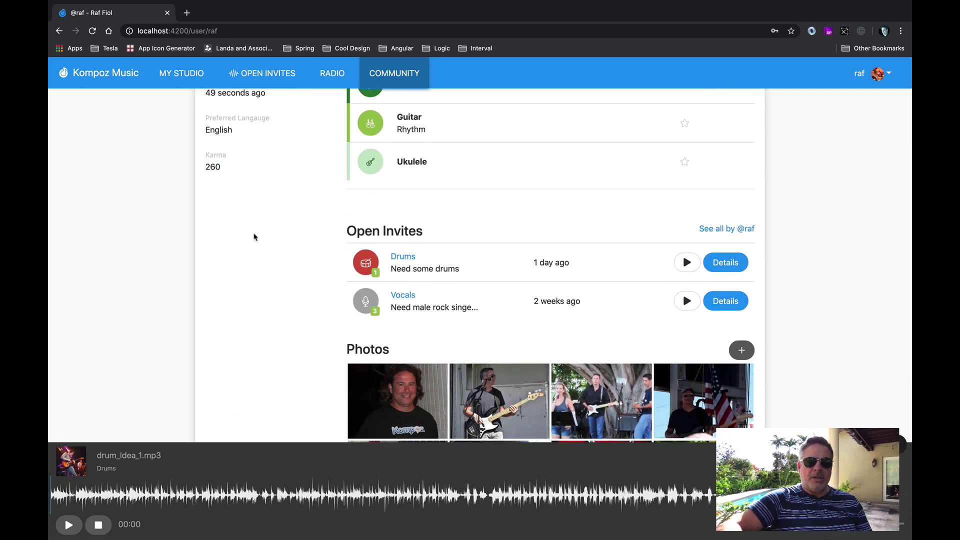
Scroll to Open Invites and list all the owner's track requests (Drums, Vocals).
scroll(316, 289, down, 3)
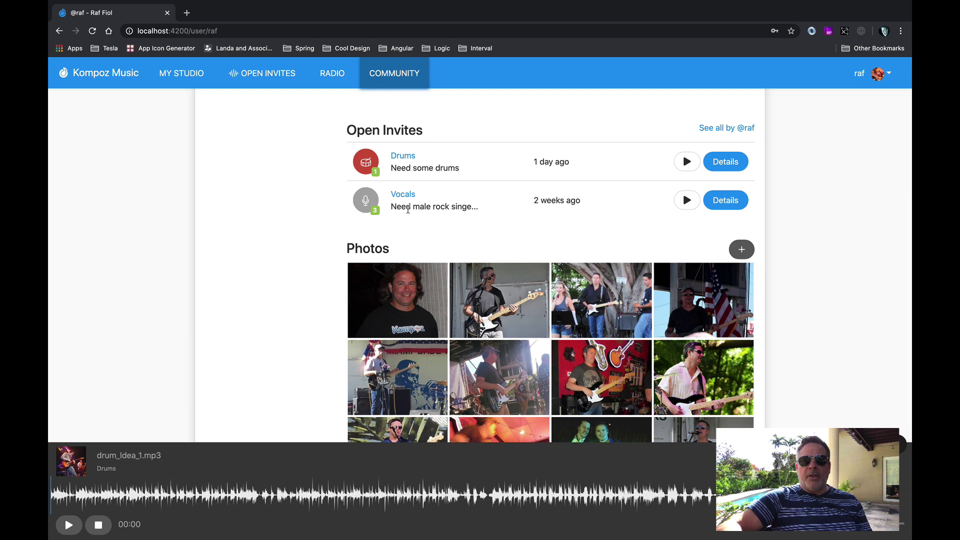
scroll(241, 196, up, 5)
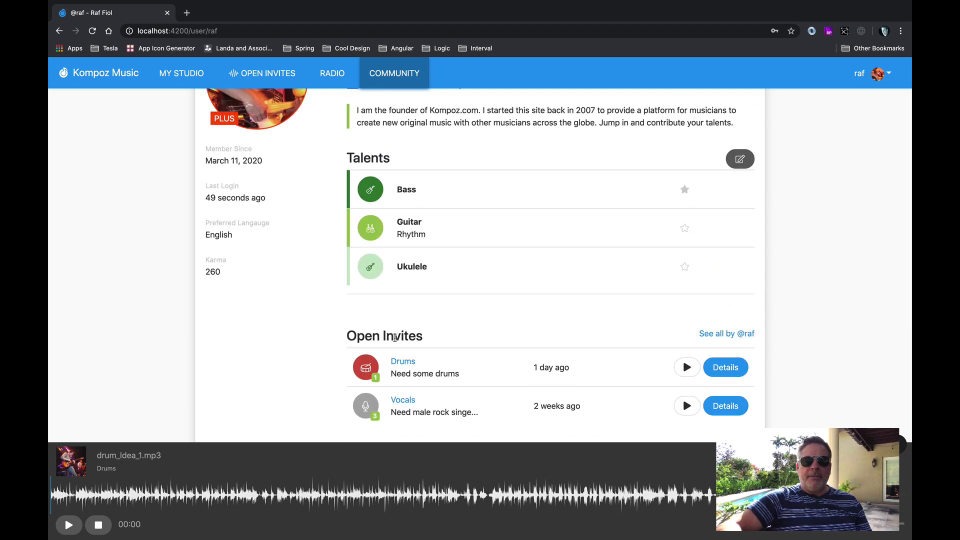
double_click(394, 338)
scroll(283, 357, down, 2)
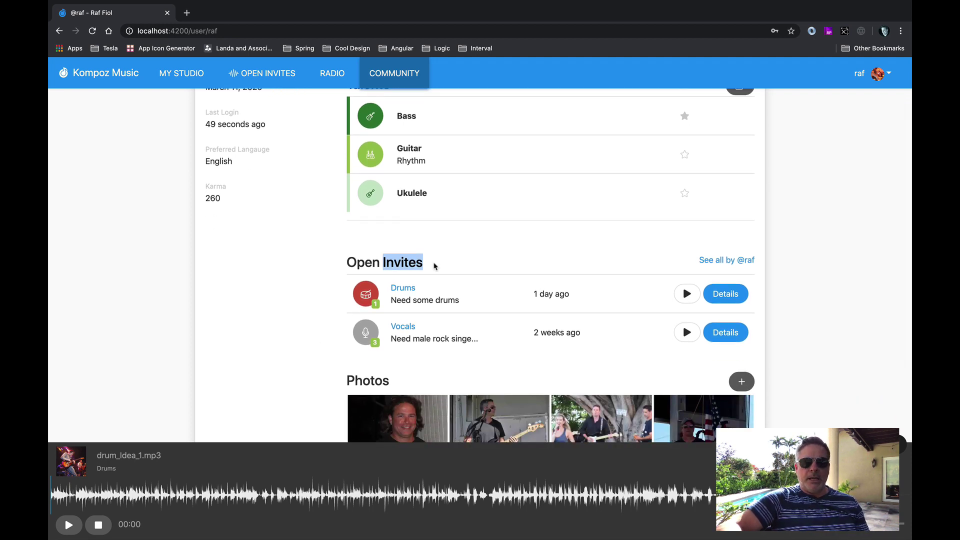
click(714, 260)
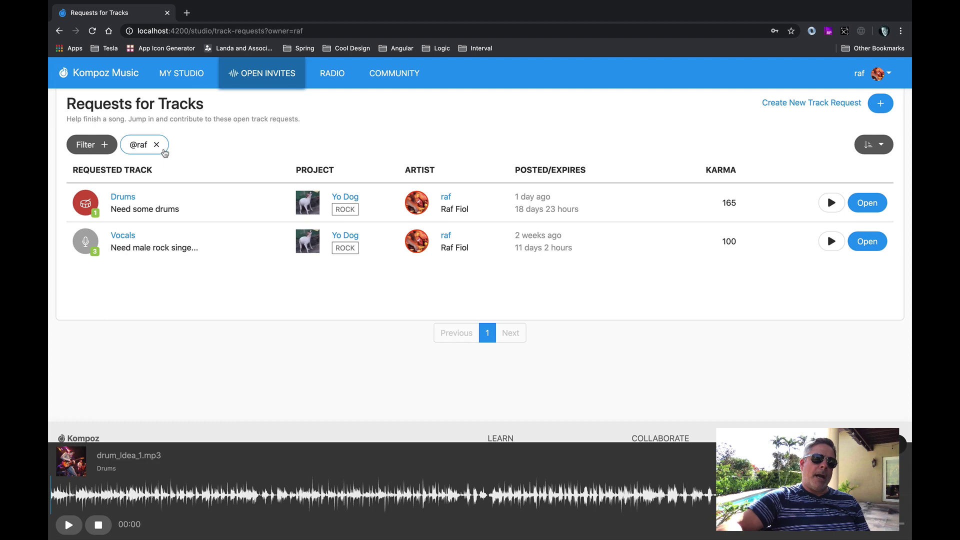
Return to the owner's profile via the Drums row and review Karma 260, bio and talents.
click(446, 197)
scroll(503, 302, down, 3)
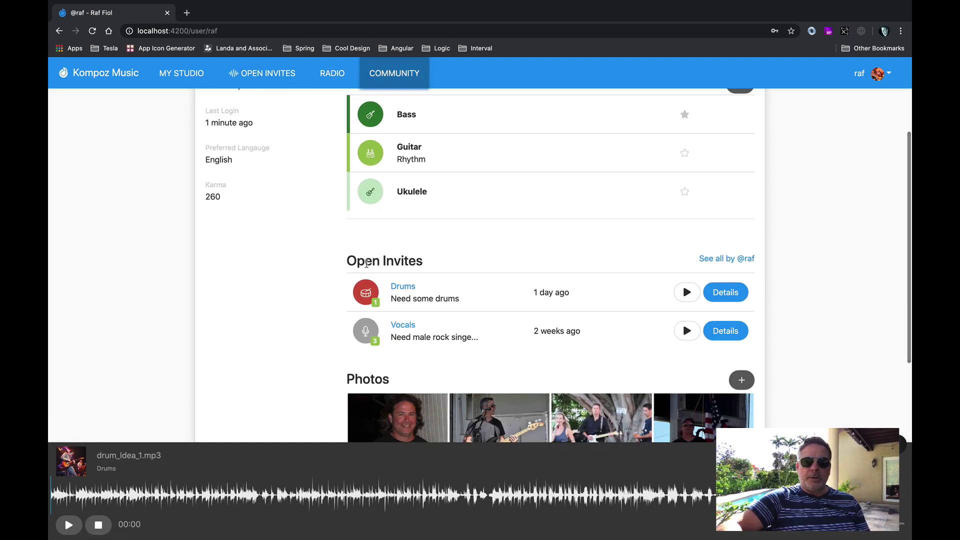
scroll(449, 245, down, 5)
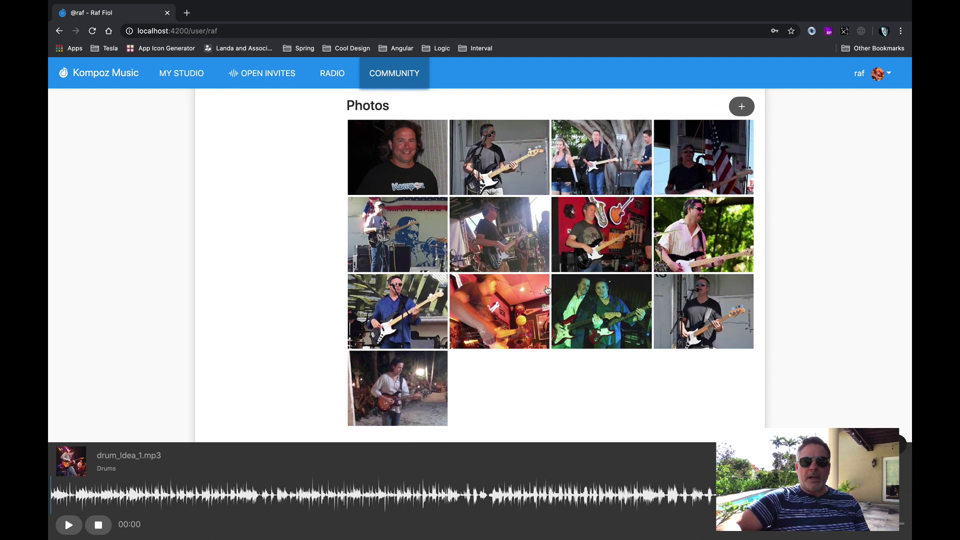
scroll(547, 292, up, 2)
scroll(547, 295, up, 6)
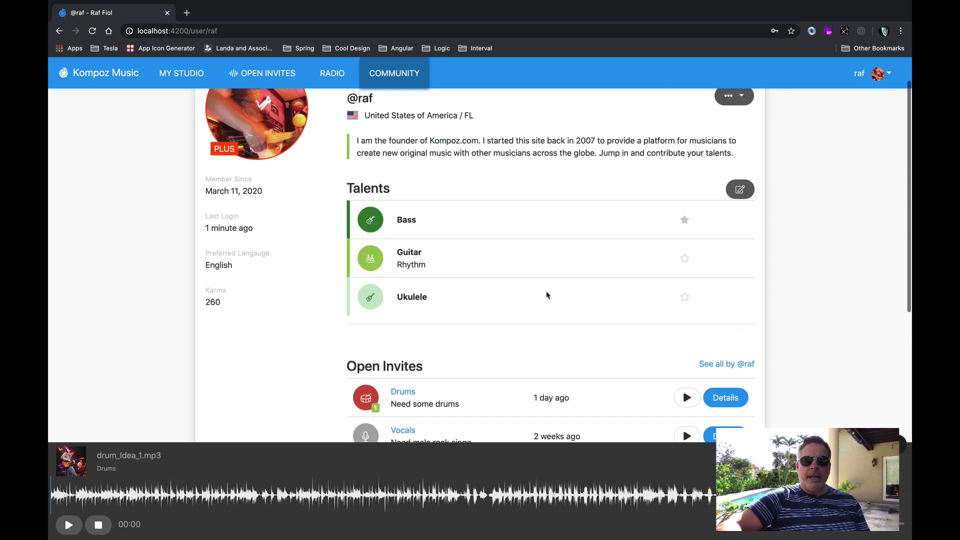
scroll(547, 295, up, 1)
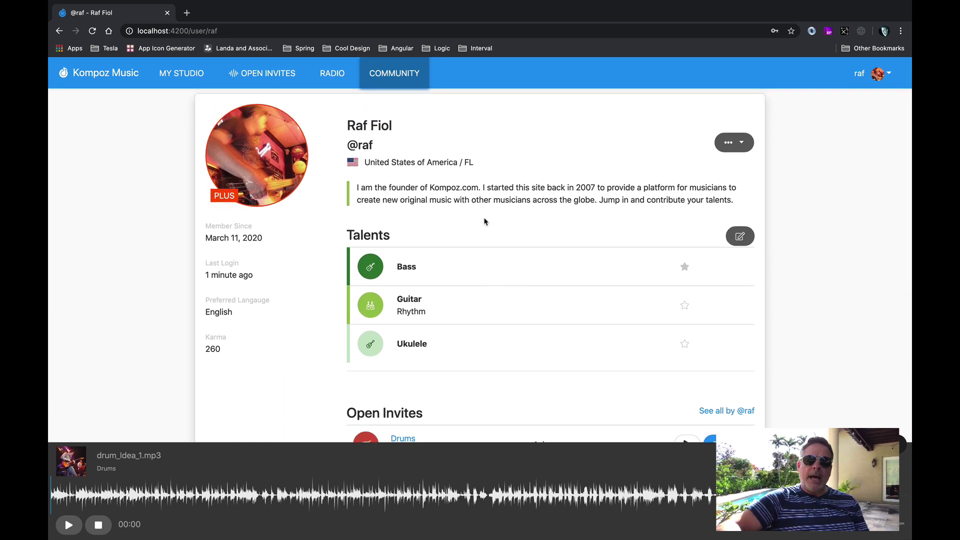
drag(425, 188, 494, 189)
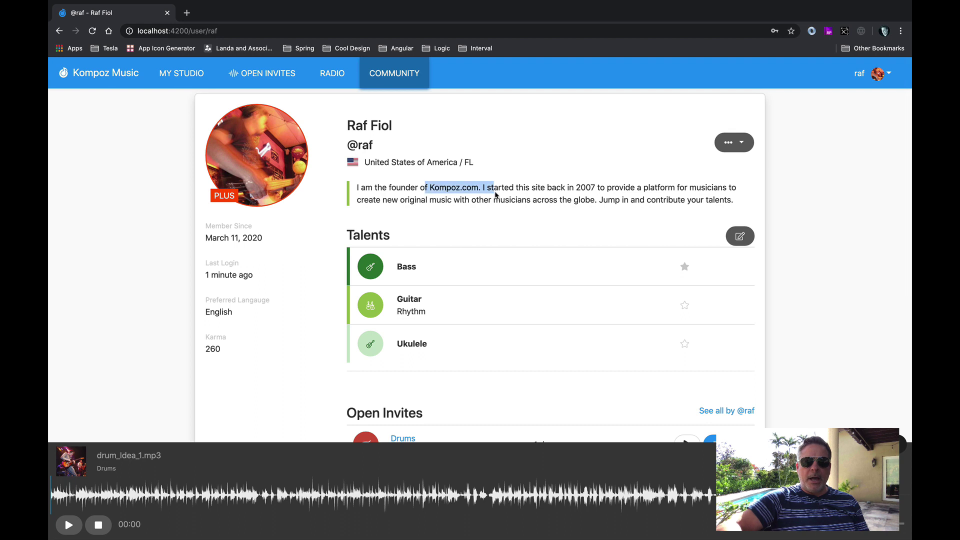
click(496, 200)
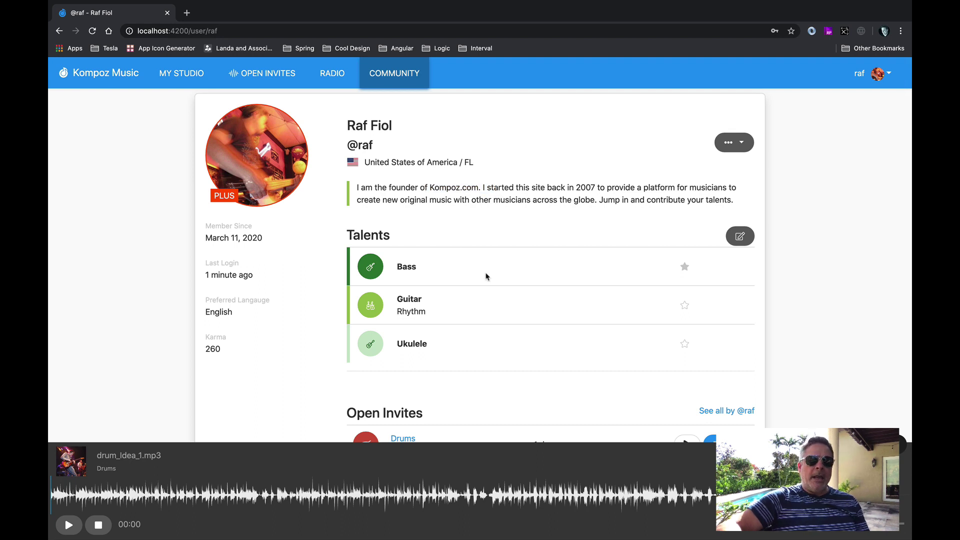